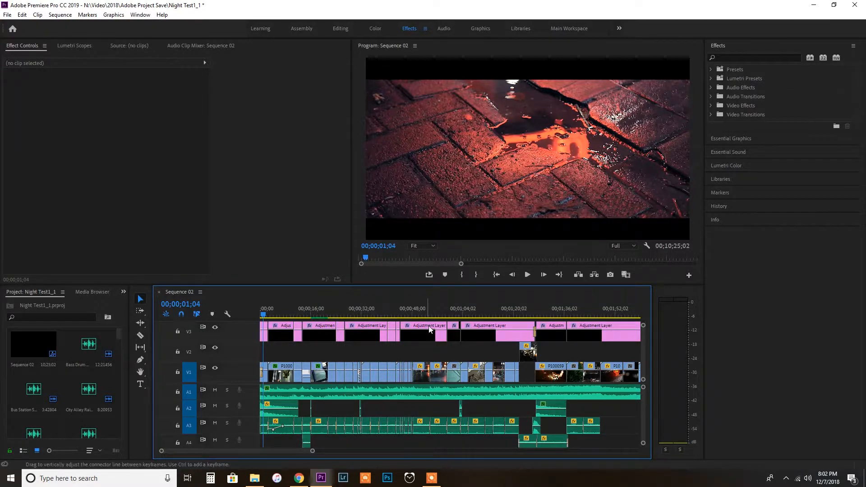
# Switch to the Editing workspace.
pyautogui.scroll(-2, 440, 317)
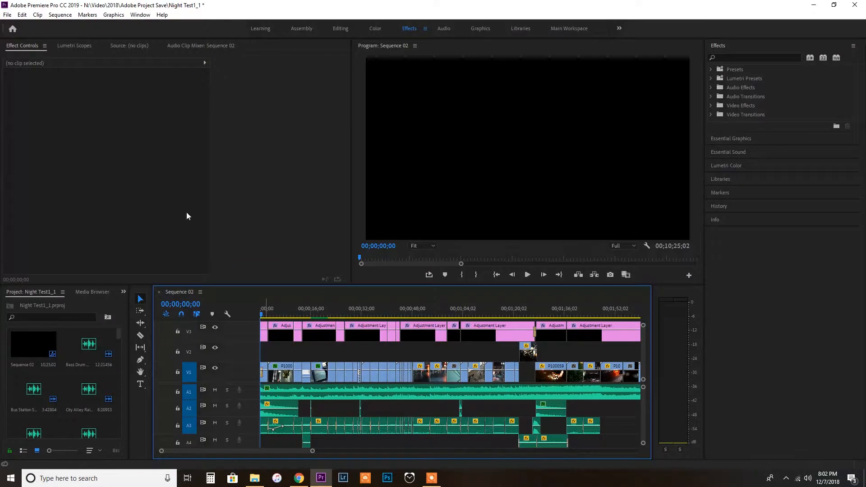
pyautogui.click(334, 29)
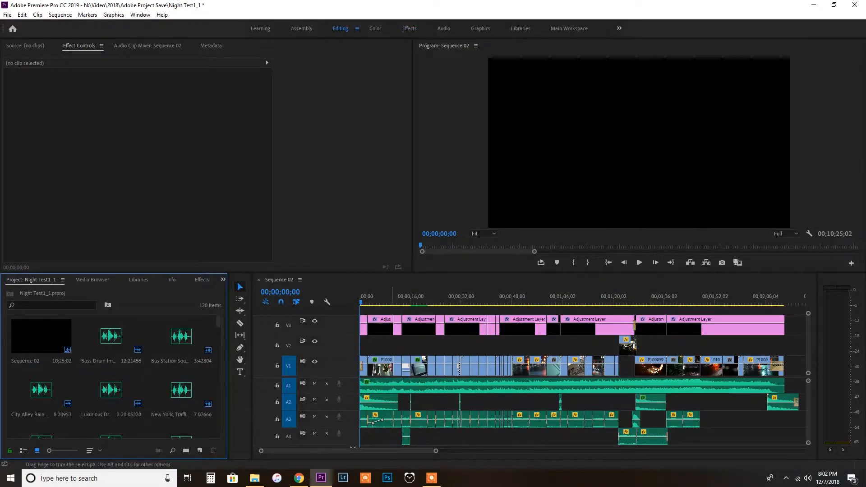
# Load the A1 music clip into the Source Monitor, show its full waveform and play its opening seconds.
pyautogui.click(427, 386)
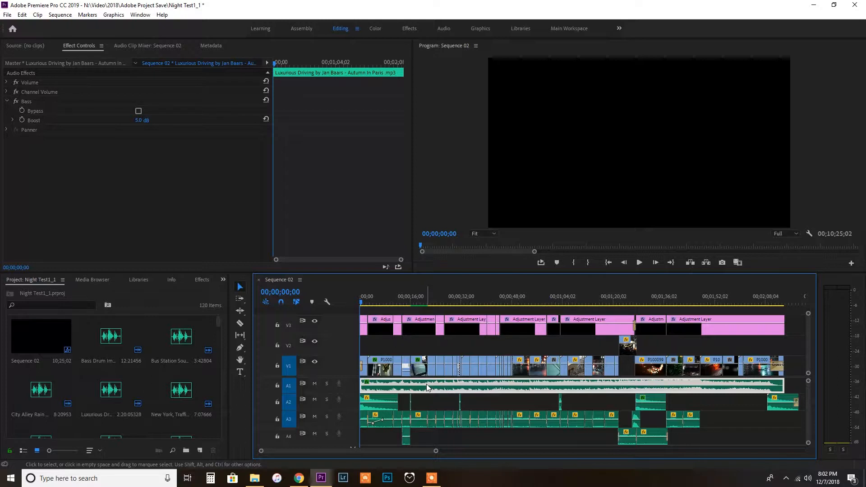
pyautogui.doubleClick(426, 383)
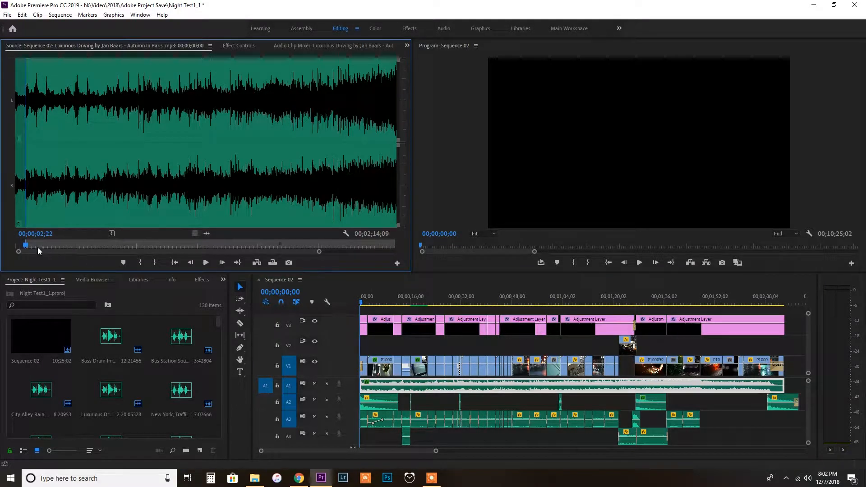
pyautogui.moveTo(319, 251); pyautogui.dragTo(395, 252)
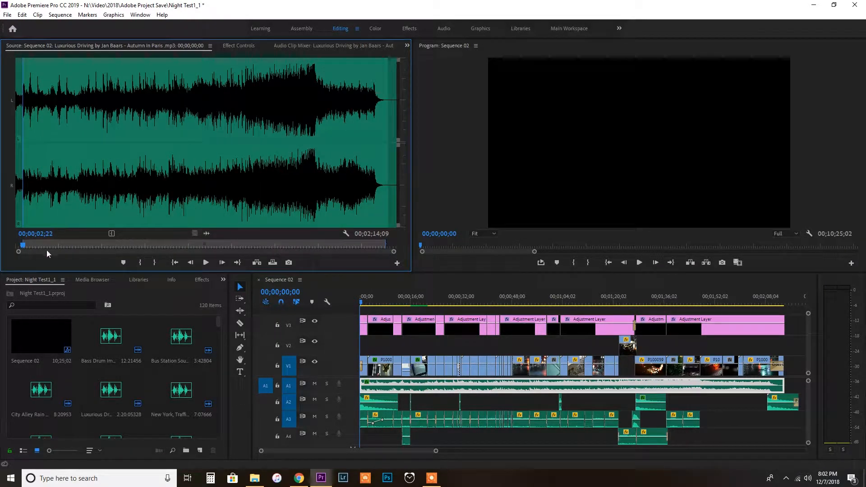
pyautogui.press('space')
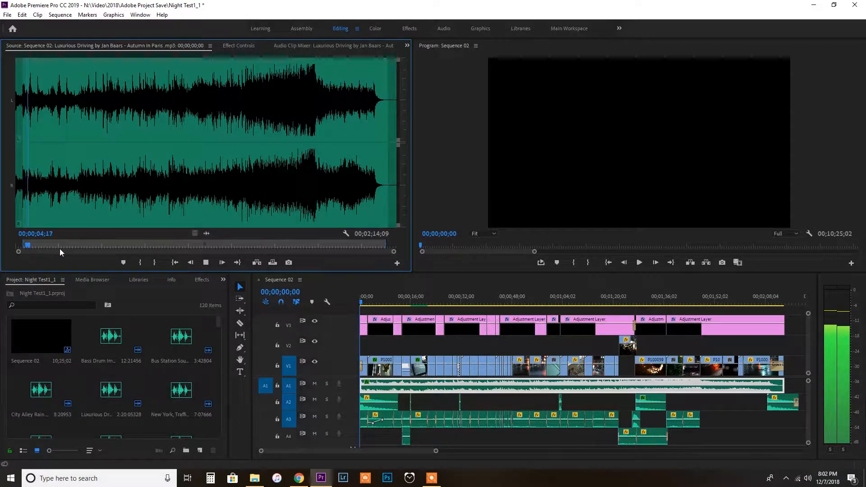
pyautogui.press('space')
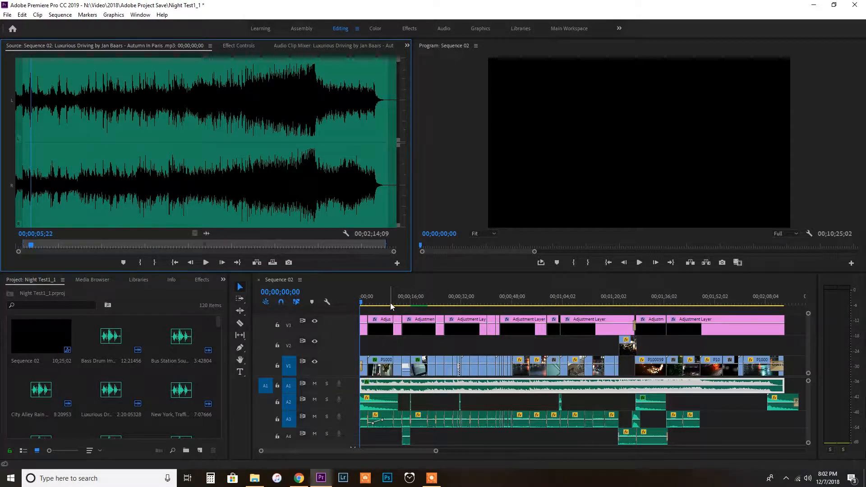
# Play the sequence from just before the 5-second mark to hear the music beat over the P1000625.MP4 shot.
pyautogui.click(378, 300)
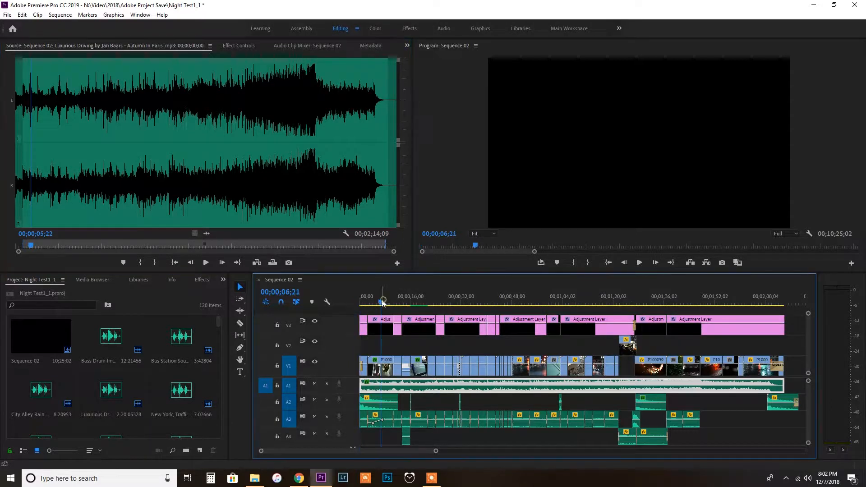
pyautogui.press('=')
pyautogui.press('=')
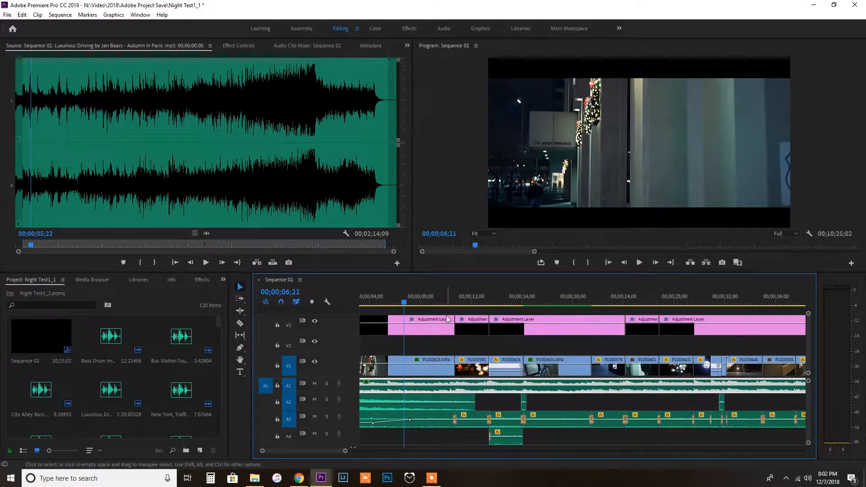
pyautogui.click(387, 303)
pyautogui.press('=')
pyautogui.press('=')
pyautogui.hscroll(3, 477, 335)
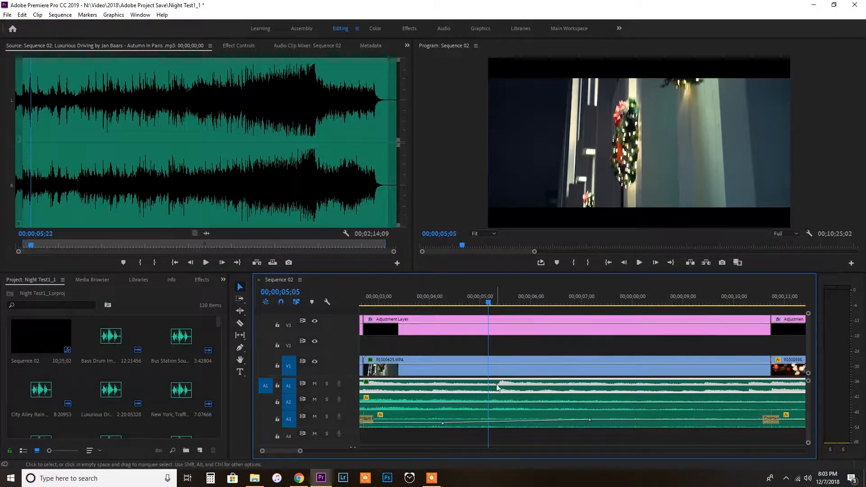
pyautogui.click(470, 301)
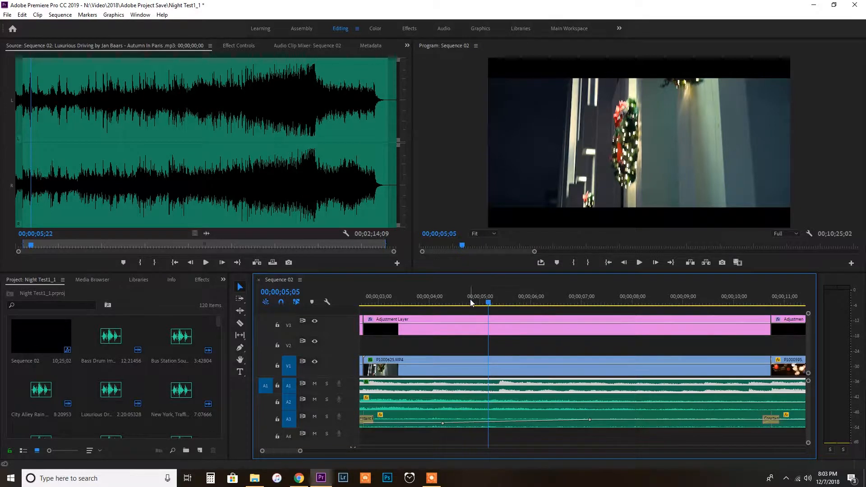
pyautogui.press('space')
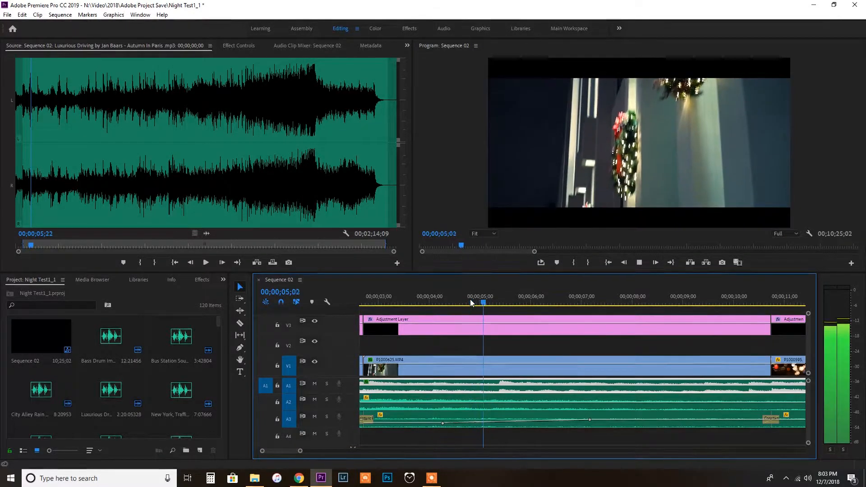
pyautogui.press('space')
# Play the sequence from about 10 seconds through the cuts to P1000595.MP4 and P1000628.MP4 to check them against the music.
pyautogui.hscroll(3, 553, 356)
pyautogui.hscroll(4, 559, 356)
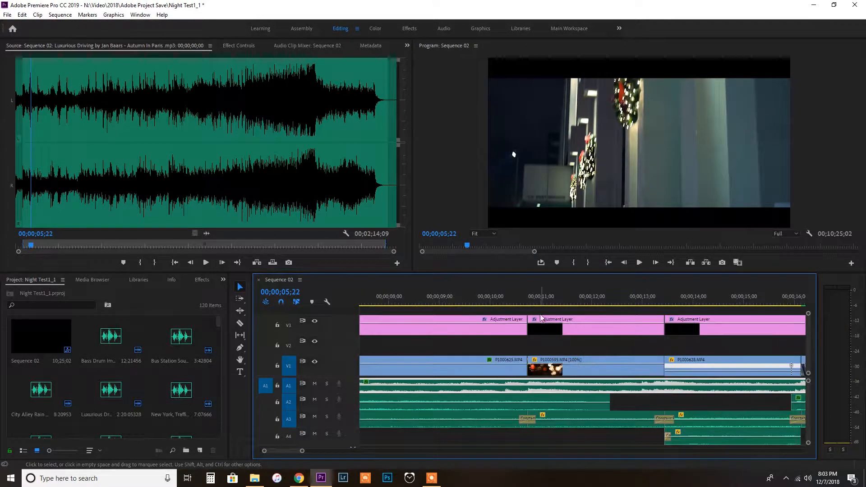
pyautogui.click(507, 301)
pyautogui.press('space')
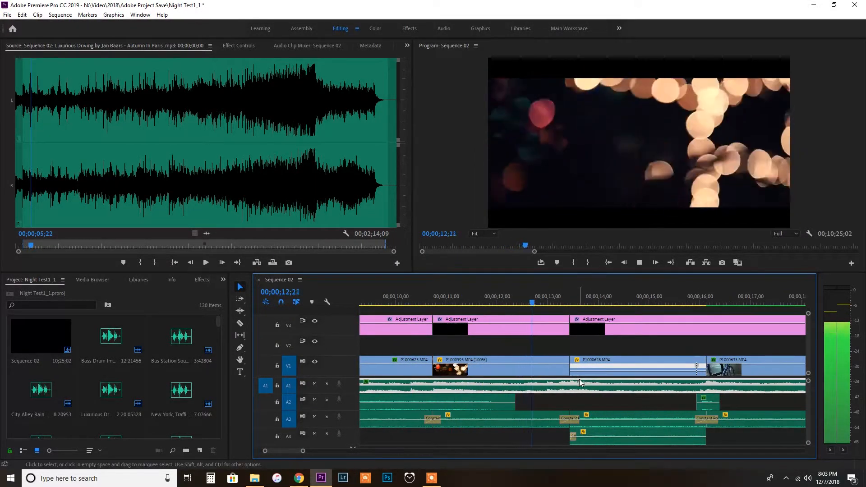
pyautogui.press('space')
# Return the playhead to the sequence start and load the first V1 clip, P1000552.MP4, into the Source Monitor.
pyautogui.press('-')
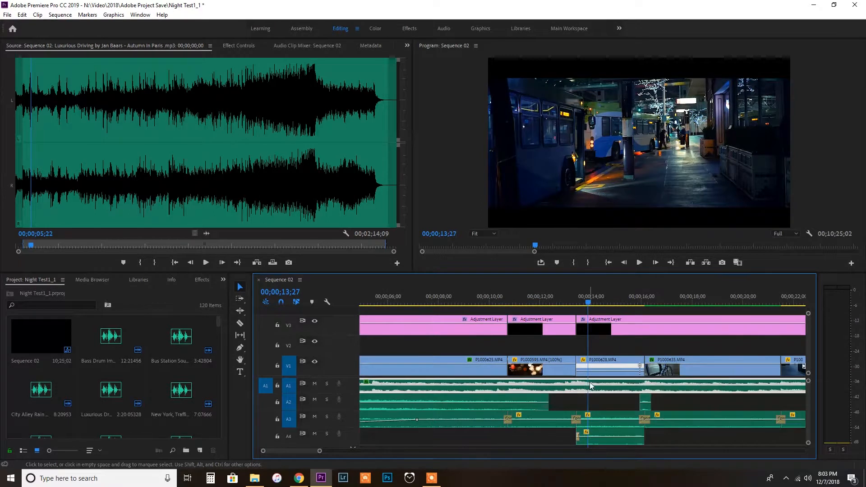
pyautogui.press('-')
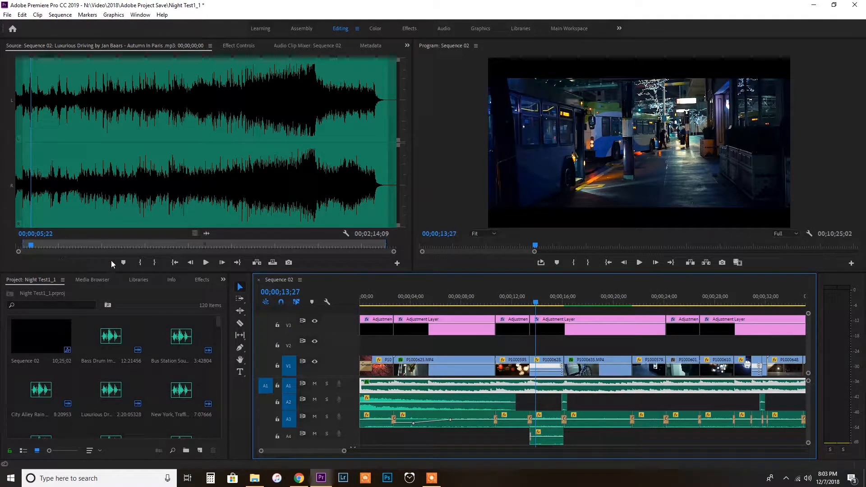
pyautogui.press('-')
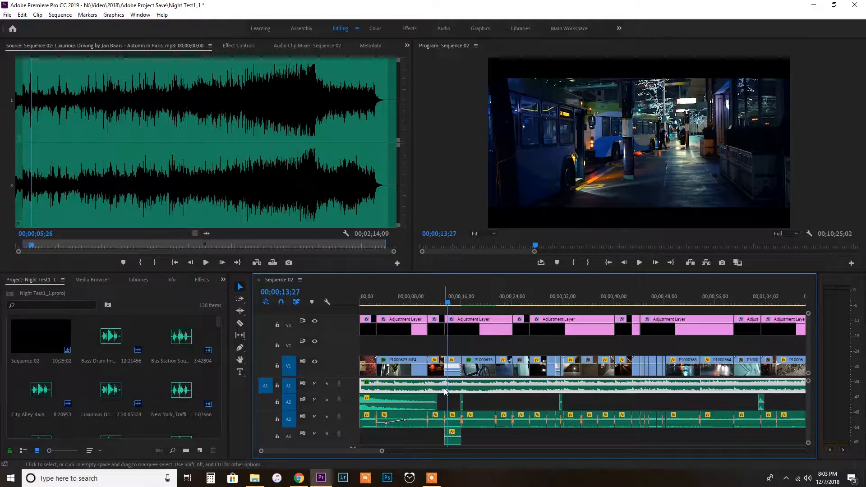
pyautogui.press('Home')
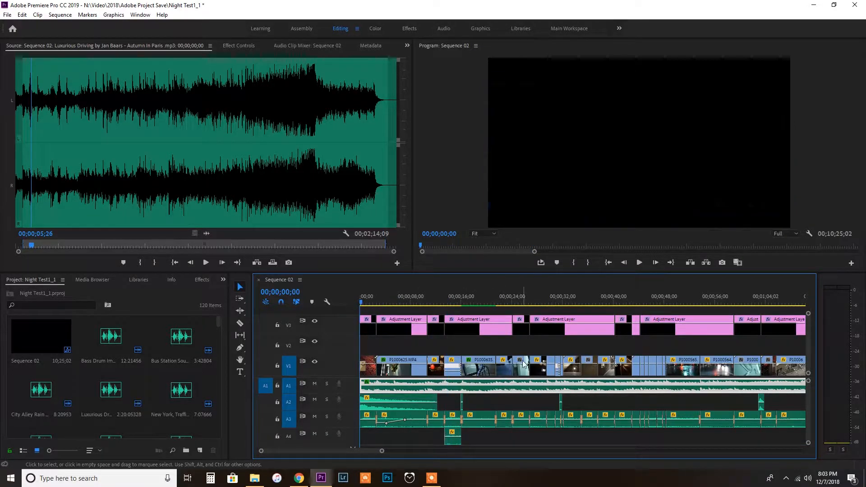
pyautogui.press('=')
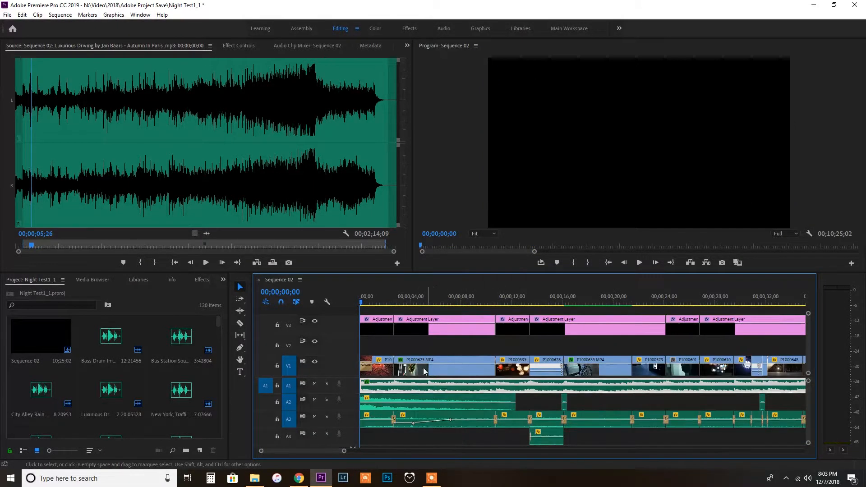
pyautogui.doubleClick(386, 372)
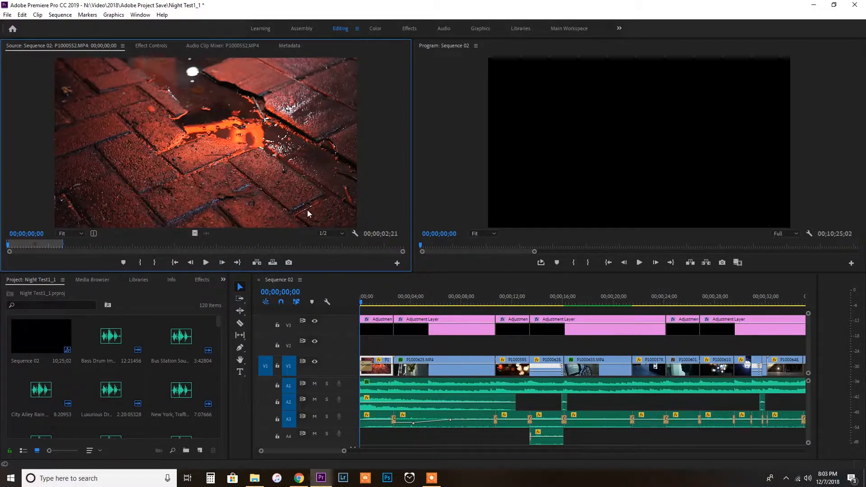
# Review the opening shots and play the sequence from about 7 seconds into the bicycle shot P1000635.MP4.
pyautogui.click(440, 302)
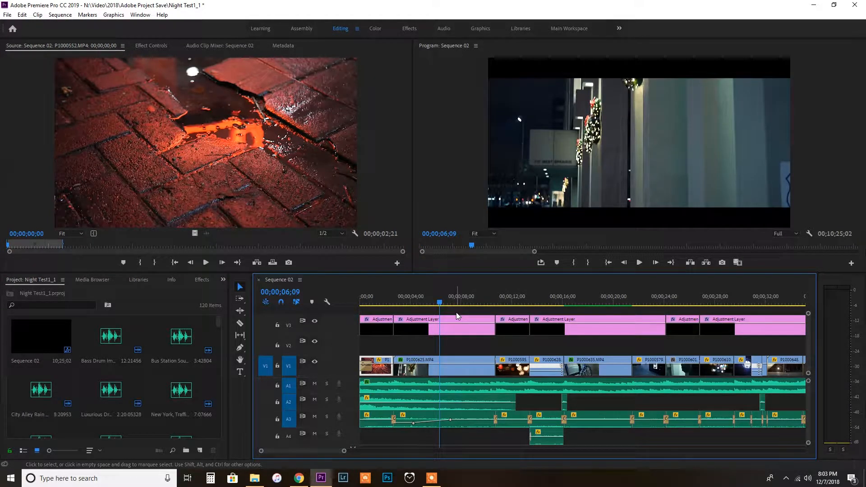
pyautogui.scroll(-2, 488, 337)
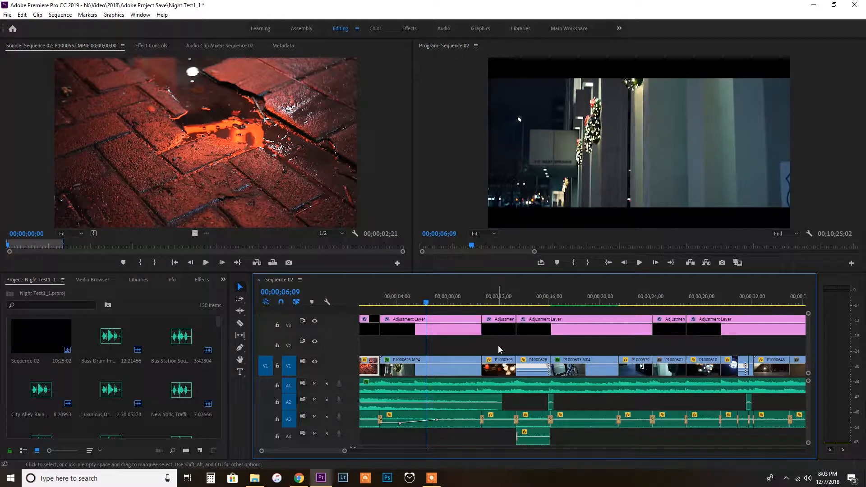
pyautogui.scroll(2, 498, 346)
pyautogui.click(381, 299)
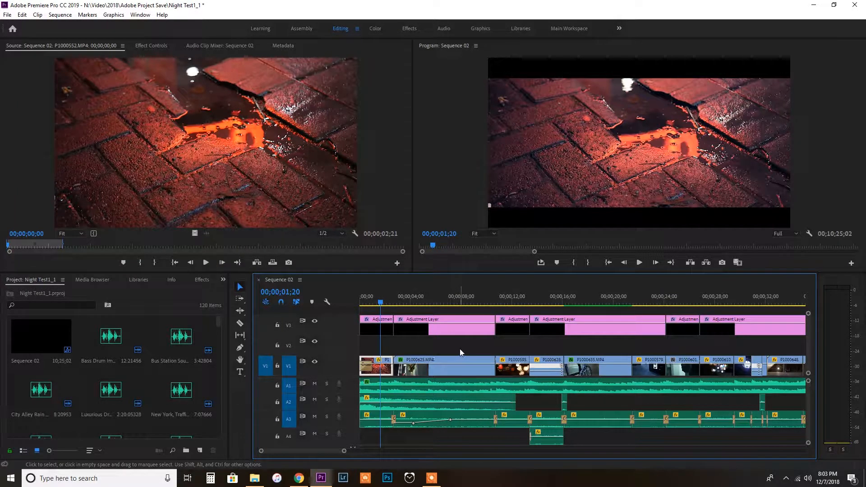
pyautogui.click(448, 302)
pyautogui.press('space')
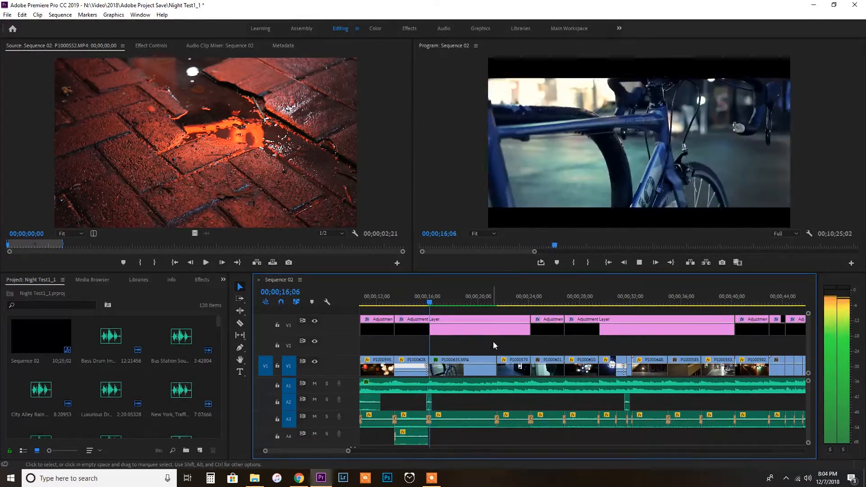
pyautogui.press('space')
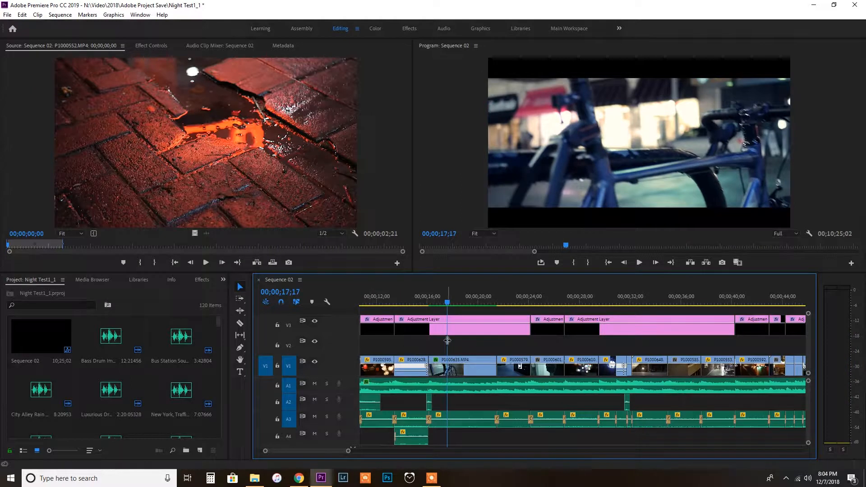
# Turn off the V3 adjustment layer track's output and play the sequence from its start to review the ungraded shots.
pyautogui.click(314, 320)
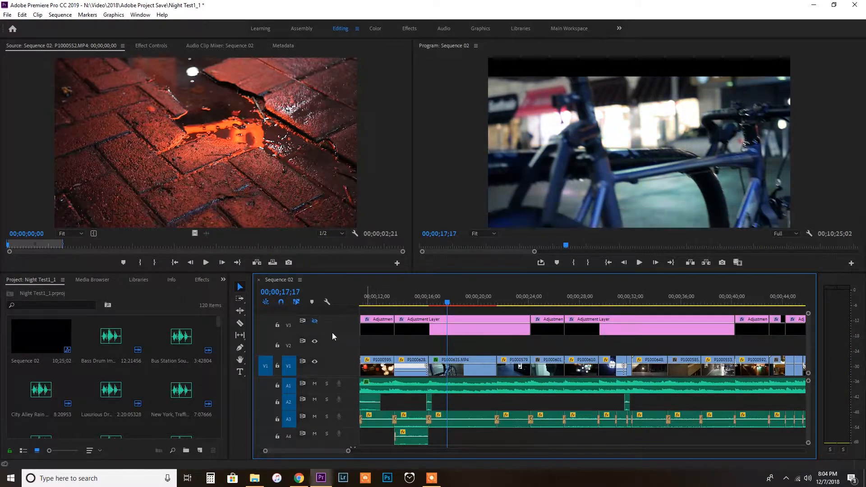
pyautogui.click(417, 300)
pyautogui.scroll(6, 453, 317)
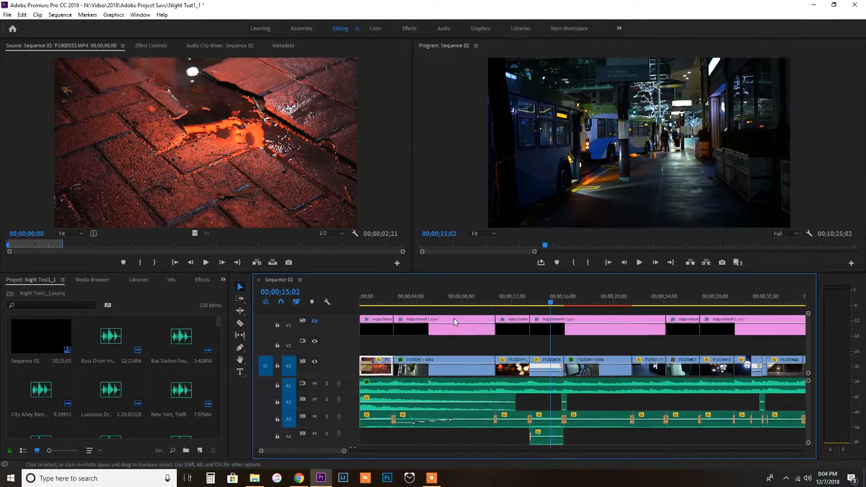
pyautogui.click(360, 301)
pyautogui.press('space')
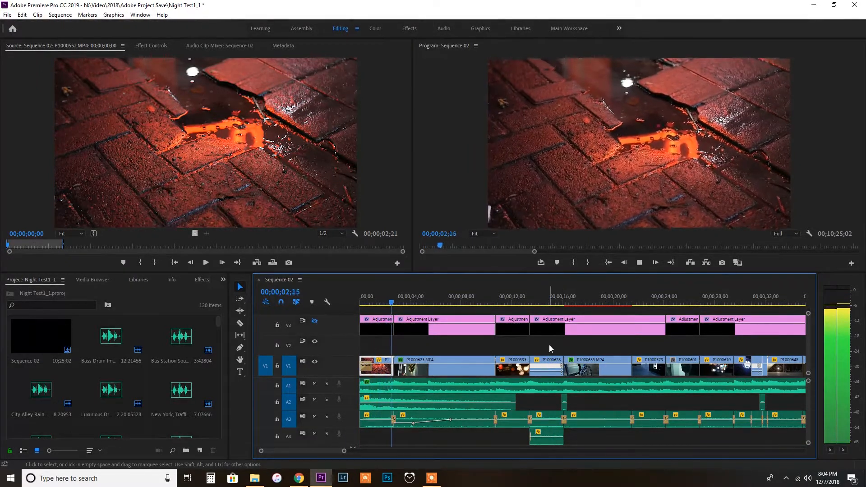
pyautogui.press('space')
pyautogui.press('space')
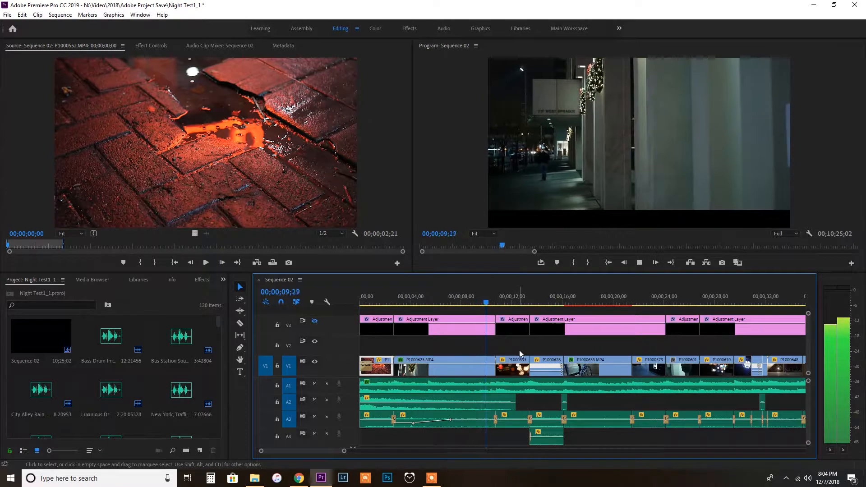
pyautogui.press('space')
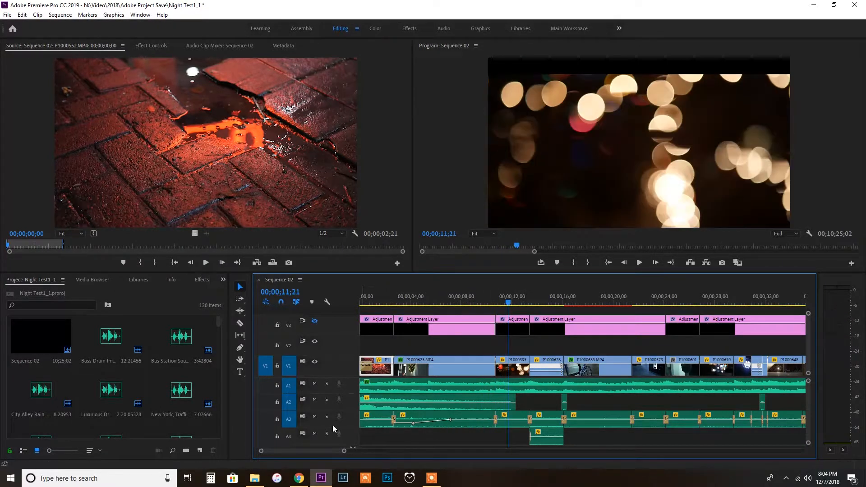
# Place the playhead at 00;00;08;05 and select the P1000625.MP4 clip, the A1 music clip and the first A2 audio clip in turn.
pyautogui.press('-')
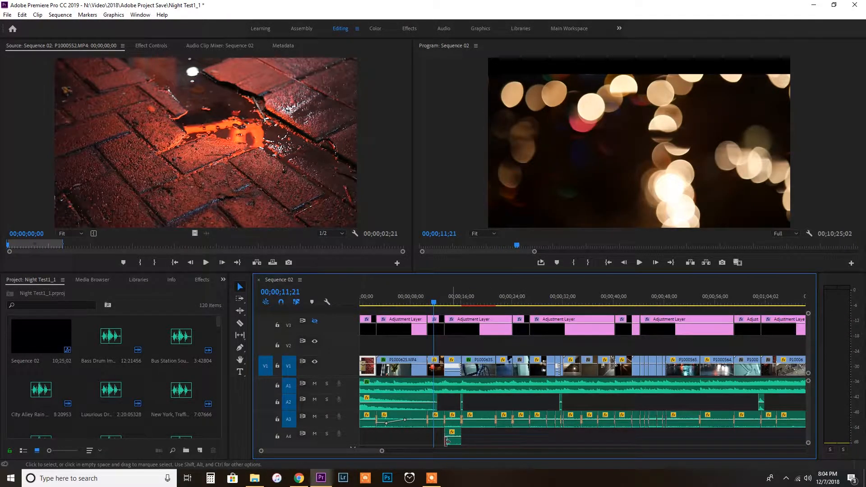
pyautogui.click(412, 303)
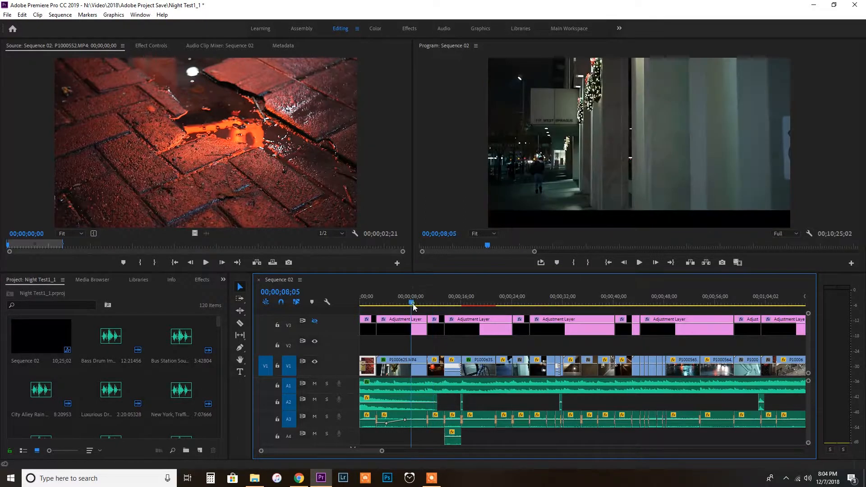
pyautogui.press('=')
pyautogui.click(455, 370)
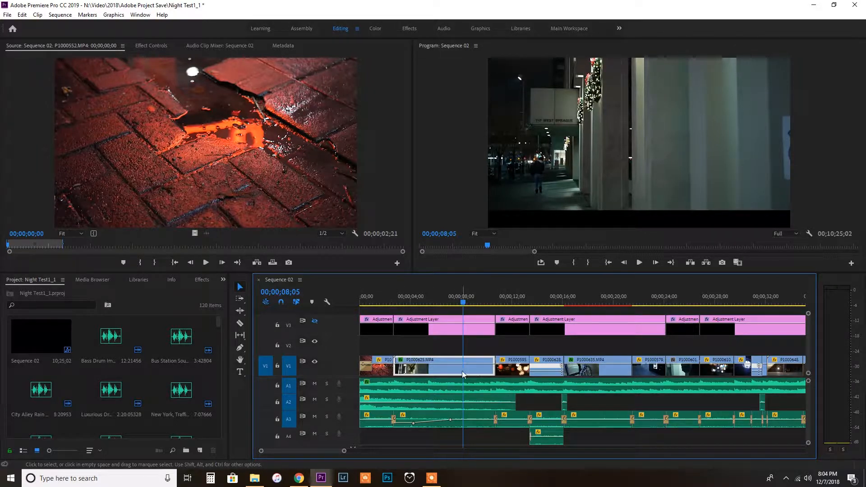
pyautogui.click(523, 390)
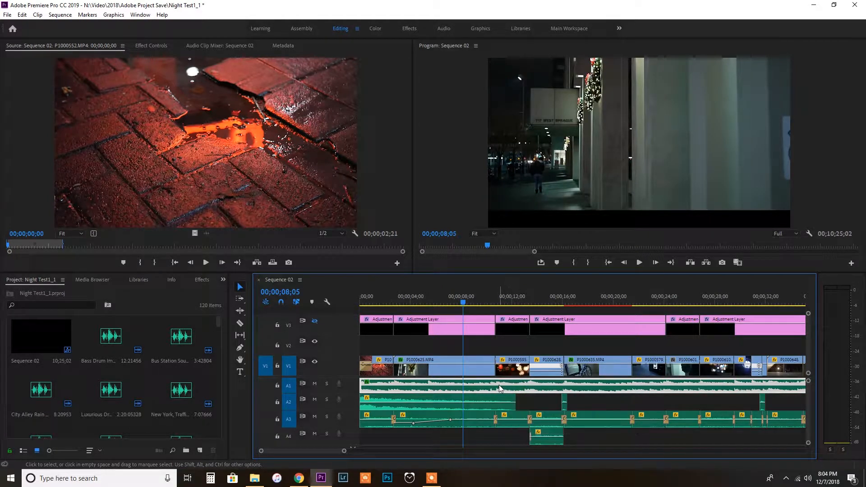
pyautogui.click(483, 401)
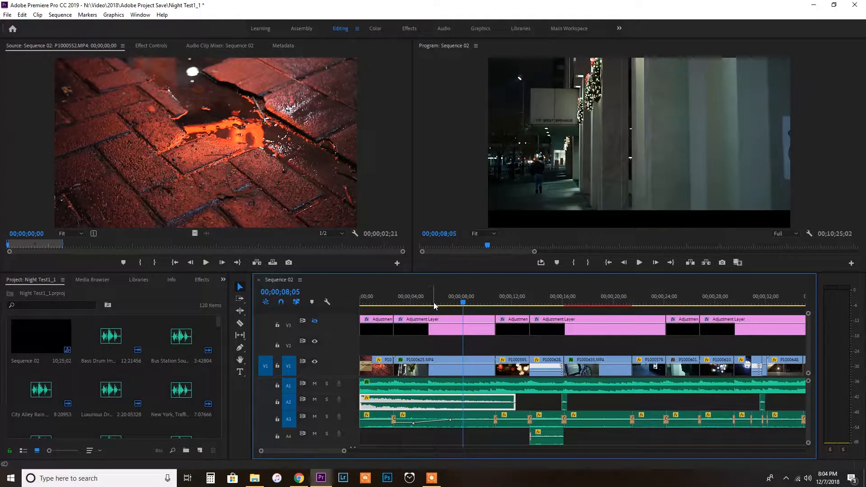
# Mute the A1 music track and play the sequence from its start to hear the remaining sound tracks.
pyautogui.click(390, 388)
pyautogui.click(314, 384)
pyautogui.press('Home')
pyautogui.press('space')
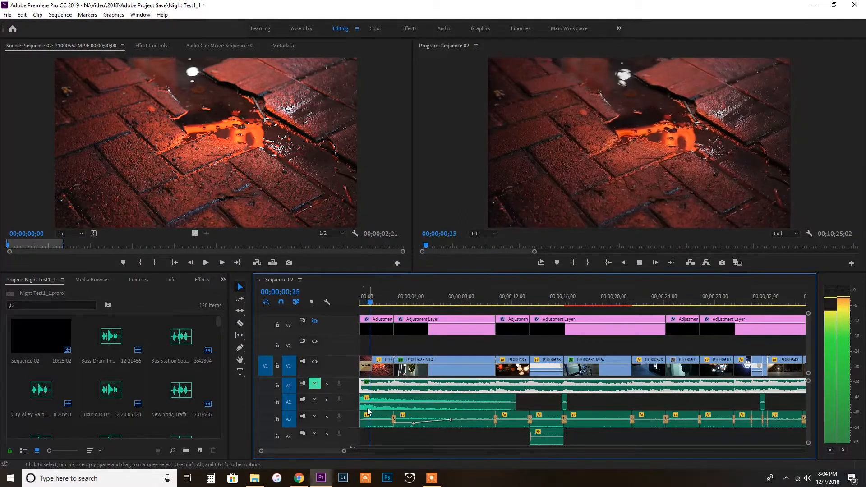
pyautogui.press('space')
# Mute the A2 track as well and replay the opening from the sequence start.
pyautogui.click(315, 399)
pyautogui.moveTo(369, 303); pyautogui.dragTo(353, 303)
pyautogui.press('space')
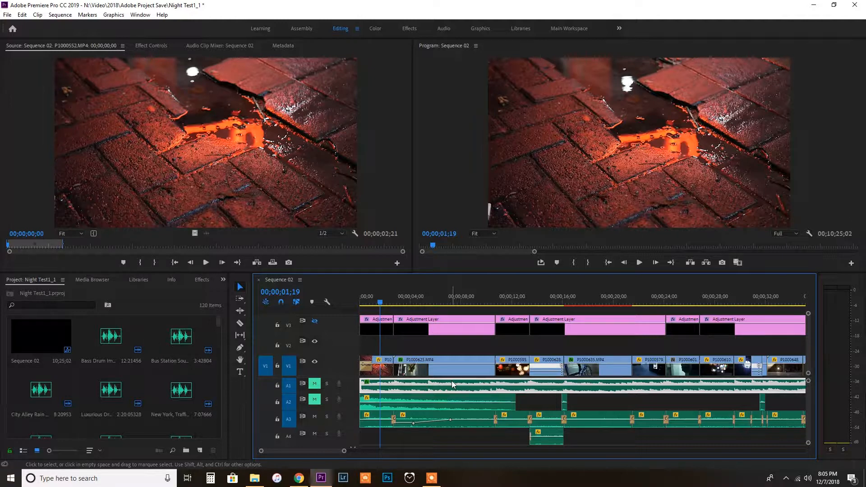
# Place the playhead at 00;00;13;24 on the bus shot and look over the clips and tracks around it.
pyautogui.scroll(-3, 448, 386)
pyautogui.click(481, 301)
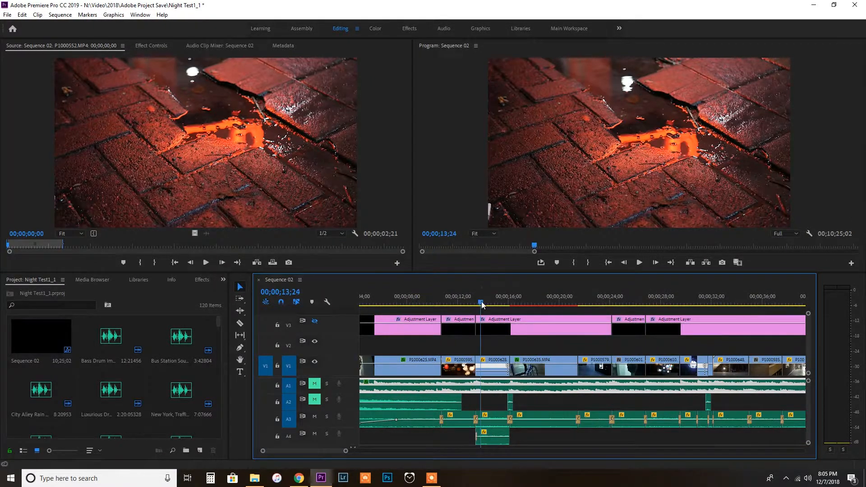
pyautogui.scroll(-3, 530, 340)
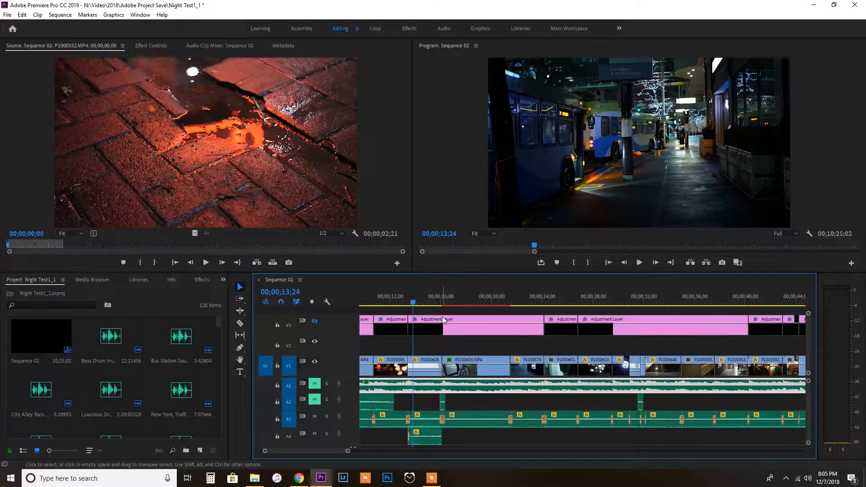
pyautogui.moveTo(441, 327); pyautogui.dragTo(442, 335)
pyautogui.scroll(2, 479, 351)
pyautogui.scroll(1, 461, 366)
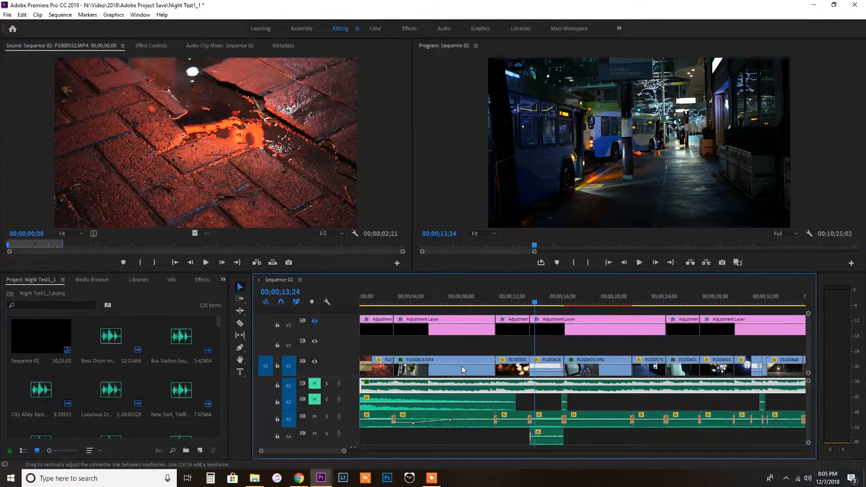
# Return the playhead to the sequence start and play the opening shot with A1 and A2 muted, stopping at 00;00;02;15.
pyautogui.click(376, 300)
pyautogui.moveTo(375, 299); pyautogui.dragTo(351, 297)
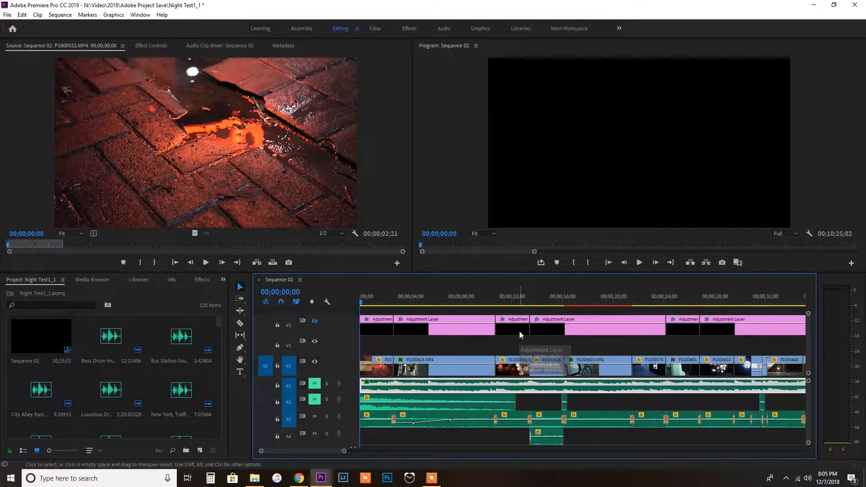
pyautogui.press('=')
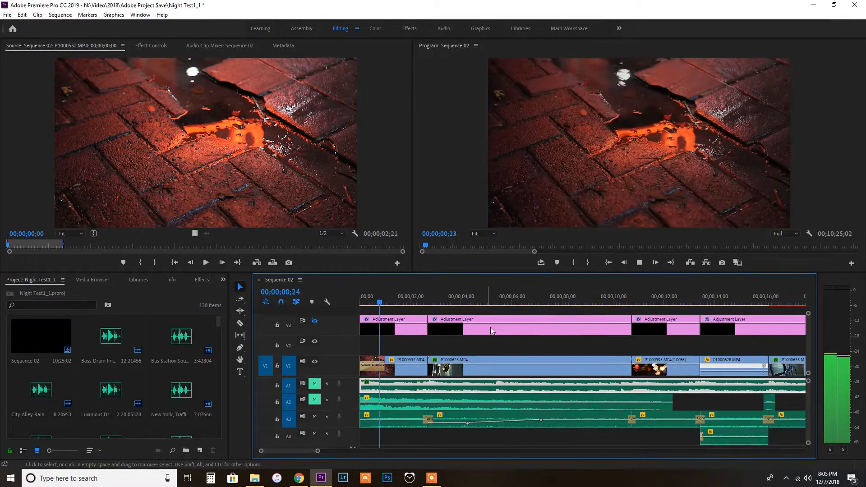
pyautogui.press('space')
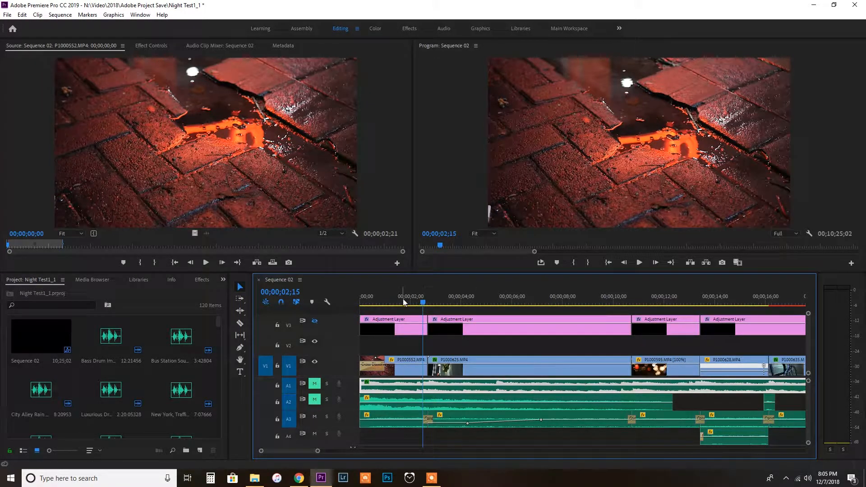
# Select the first A3 ambience clip and play on through the P1000625.MP4 shot to 00;00;08;12 to hear the volume ramp.
pyautogui.click(404, 422)
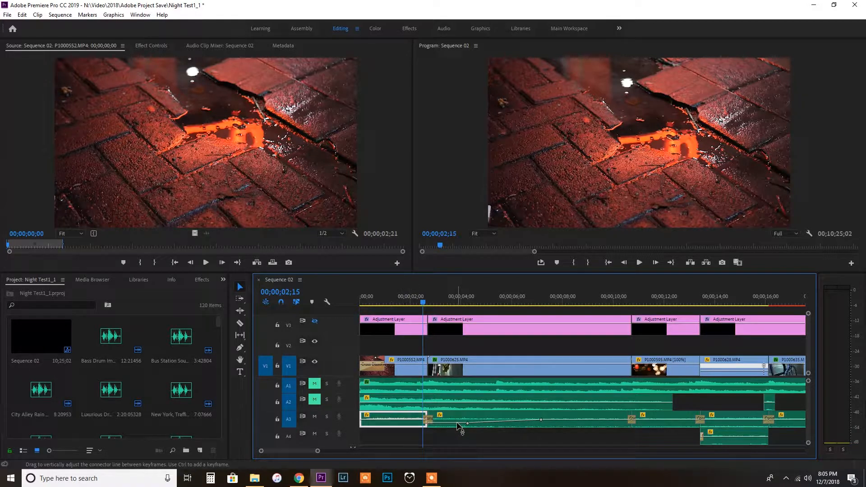
pyautogui.moveTo(456, 424)
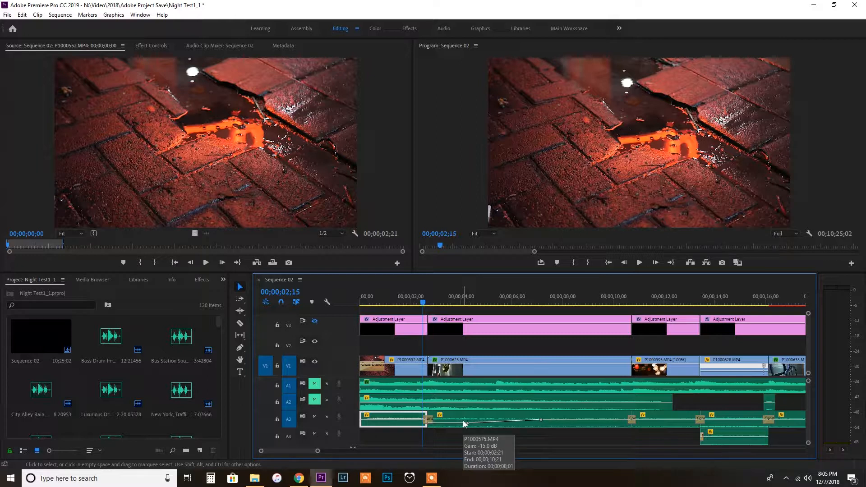
pyautogui.press('space')
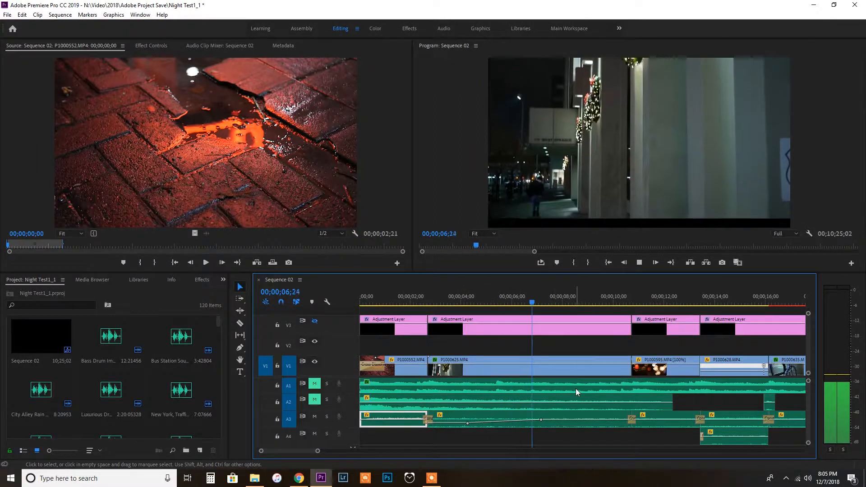
pyautogui.press('space')
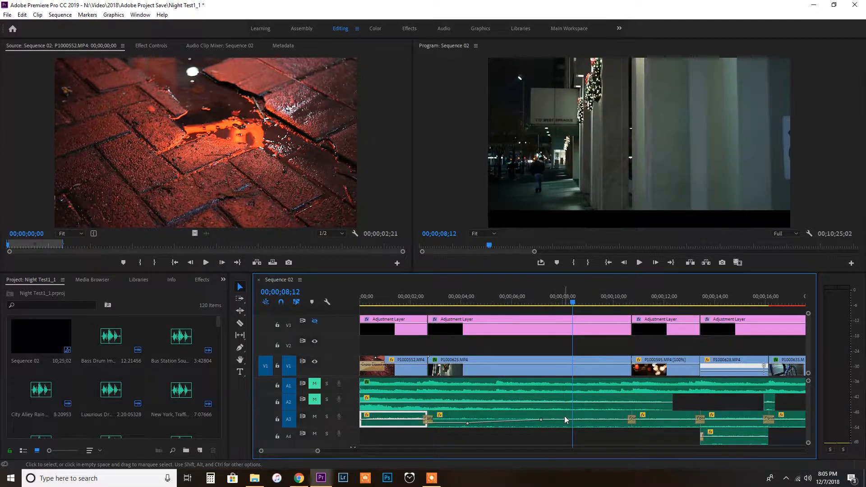
# Move the playhead to 00;00;13;10 and play the bus shot through its cut into the bicycle shot P1000635.MP4.
pyautogui.scroll(-2, 568, 424)
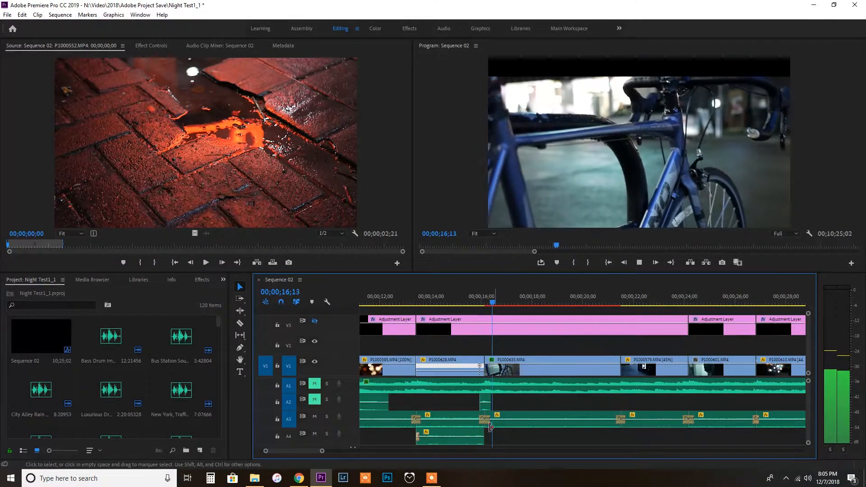
pyautogui.press('space')
pyautogui.moveTo(427, 297); pyautogui.dragTo(415, 299)
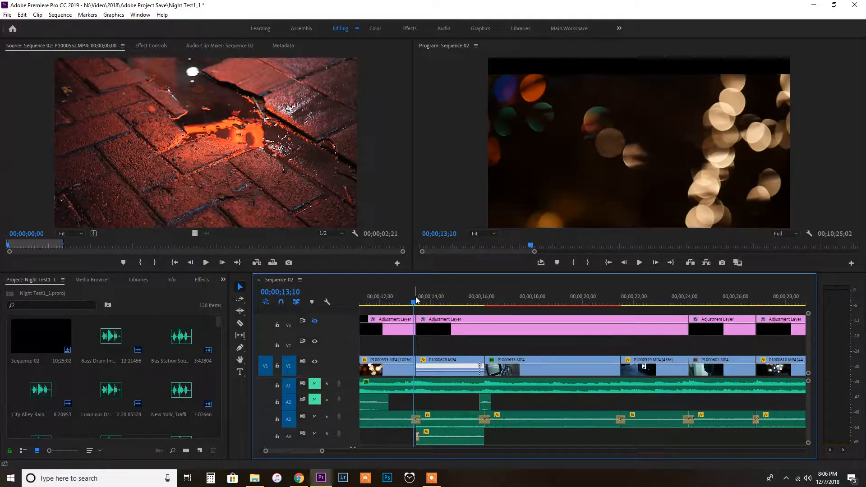
pyautogui.press('space')
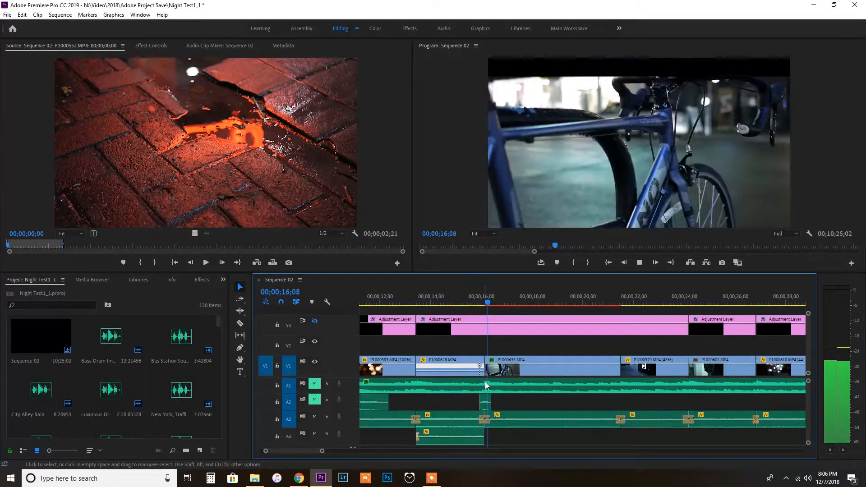
pyautogui.press('space')
# Set the playhead to 00;00;15;28, where the second A2 clip begins, and preview the transition between P1000628.MP4 and P1000635.MP4.
pyautogui.scroll(-3, 501, 397)
pyautogui.scroll(1, 474, 397)
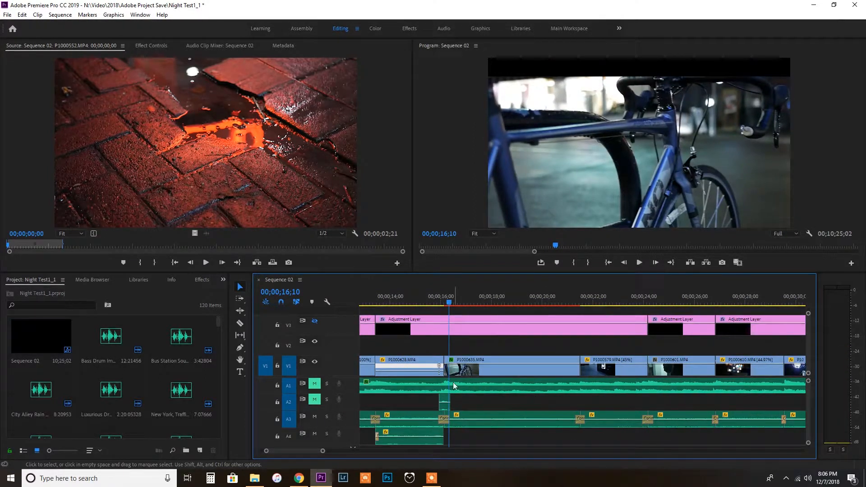
pyautogui.click(443, 306)
pyautogui.press('=')
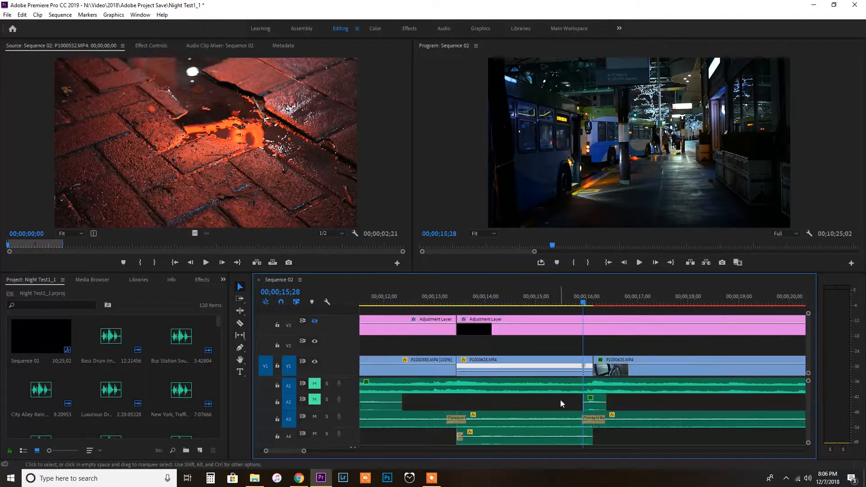
pyautogui.press('=')
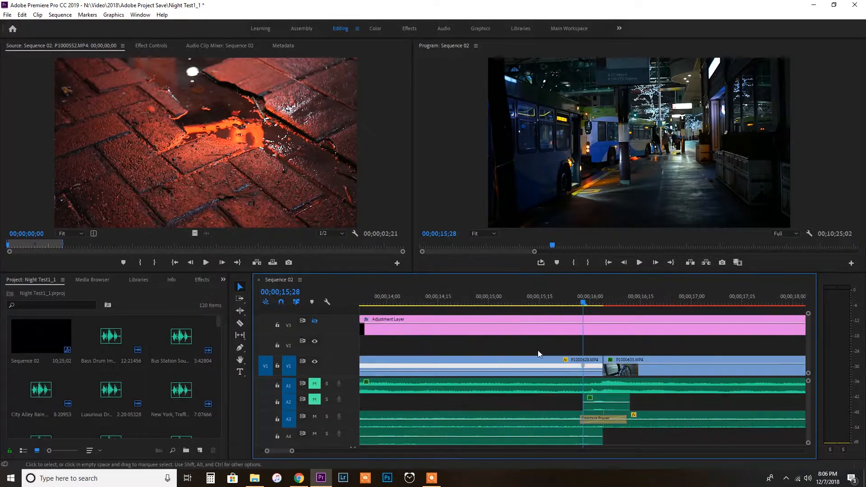
pyautogui.press('space')
pyautogui.scroll(-3, 609, 347)
pyautogui.press('space')
# Put the playhead back at 00;00;15;28 and advance a few frames to inspect the end of P1000628.MP4.
pyautogui.click(504, 300)
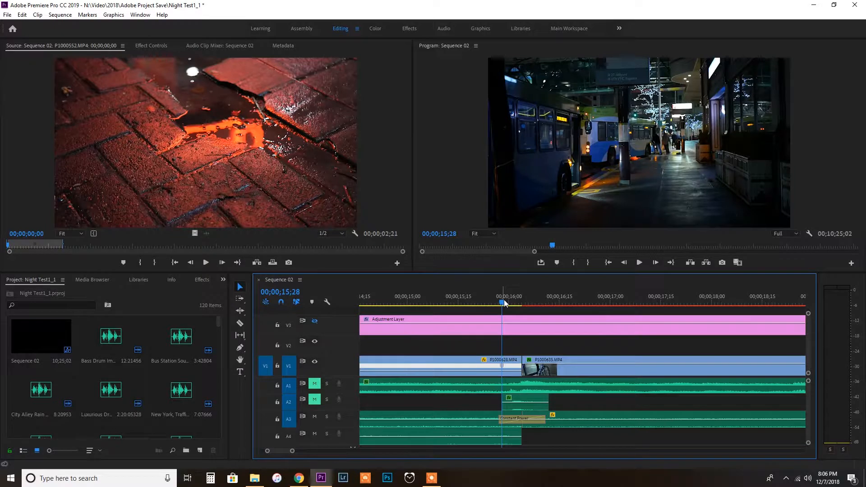
pyautogui.scroll(-2, 567, 361)
pyautogui.press('Right')
pyautogui.press('Right')
pyautogui.press('Right')
pyautogui.press('Right')
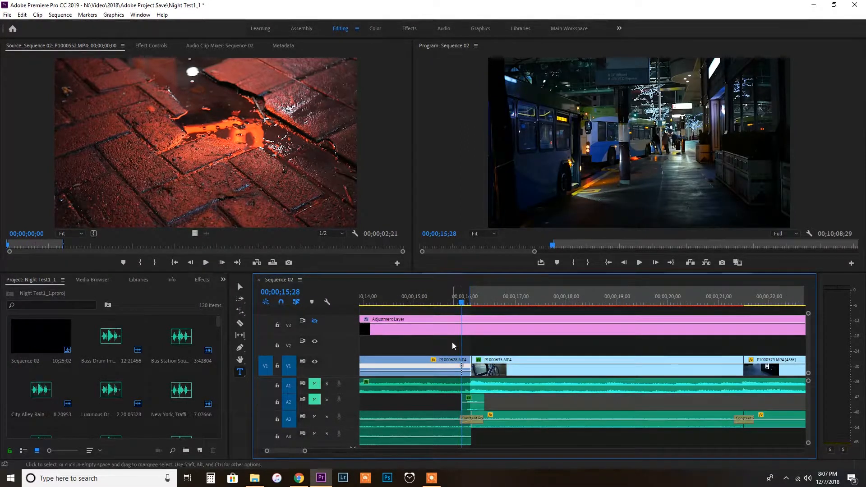
# Load the P1000628.MP4 source clip into the Source Monitor and play its footage through the whip pan to the street scene.
pyautogui.doubleClick(441, 365)
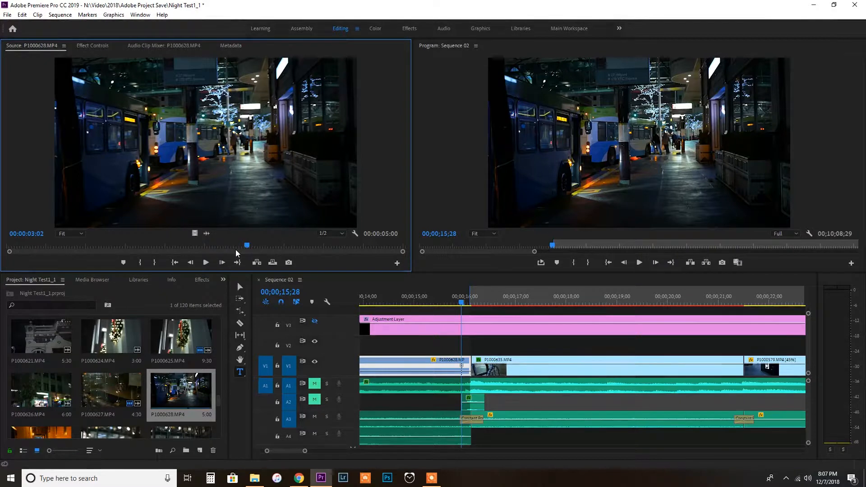
pyautogui.press('space')
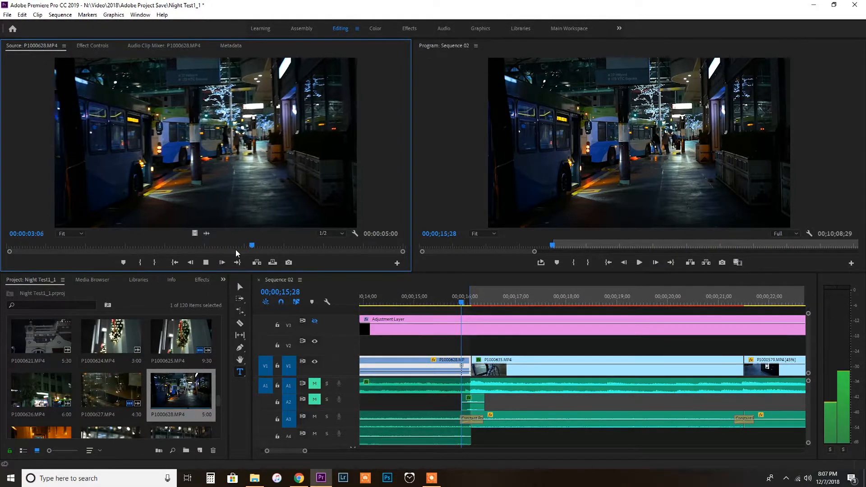
pyautogui.moveTo(289, 247); pyautogui.dragTo(124, 247)
pyautogui.press('space')
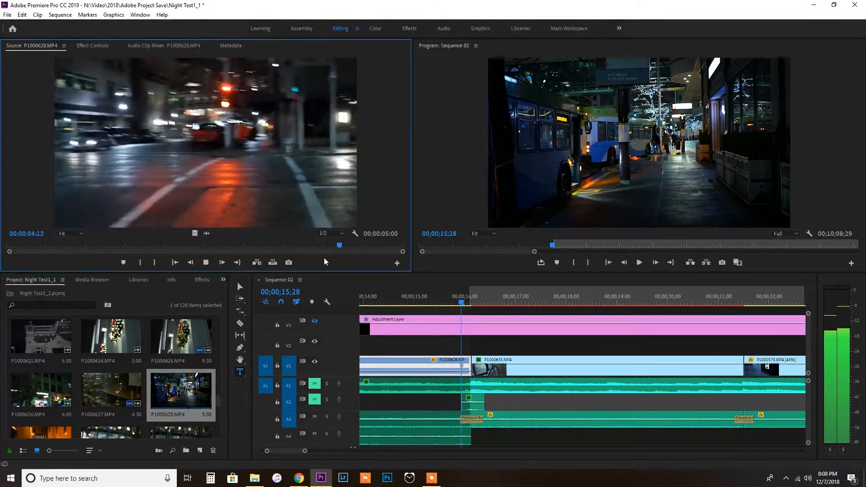
pyautogui.press('space')
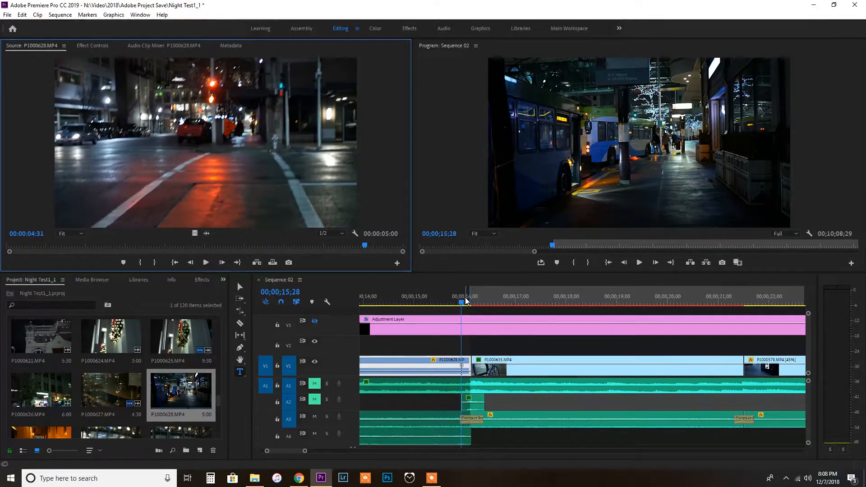
# Play the sequence from just before the P1000628.MP4 cut into the bicycle shot, stopping at 00;00;16;11.
pyautogui.click(446, 300)
pyautogui.click(639, 263)
pyautogui.click(639, 263)
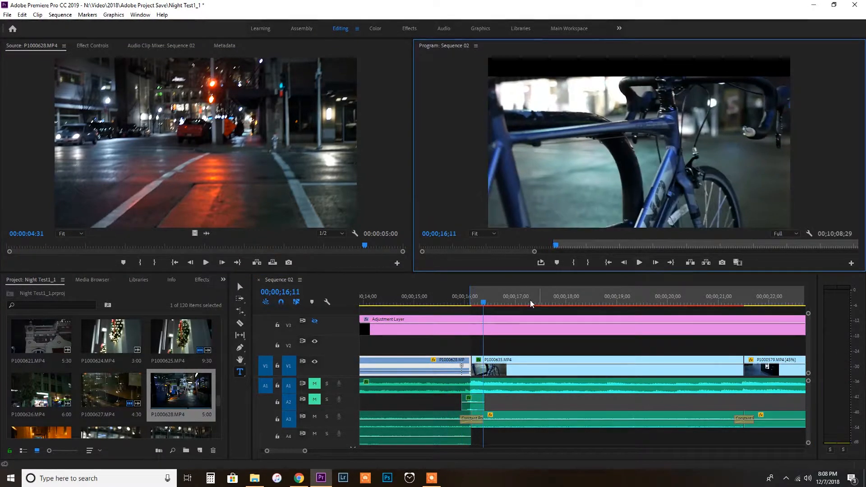
# Step frame by frame from about 00;00;15;27 through the whip-pan blur and across the cut into the bicycle shot.
pyautogui.click(453, 302)
pyautogui.press('Right')
pyautogui.press('Right')
pyautogui.press('Right')
pyautogui.press('Right')
pyautogui.press('Right')
pyautogui.press('Right')
pyautogui.press('Right')
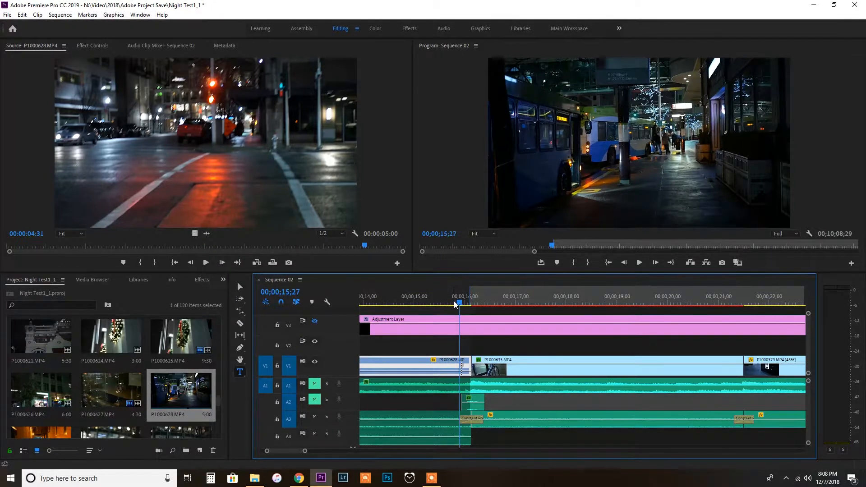
pyautogui.press('Right')
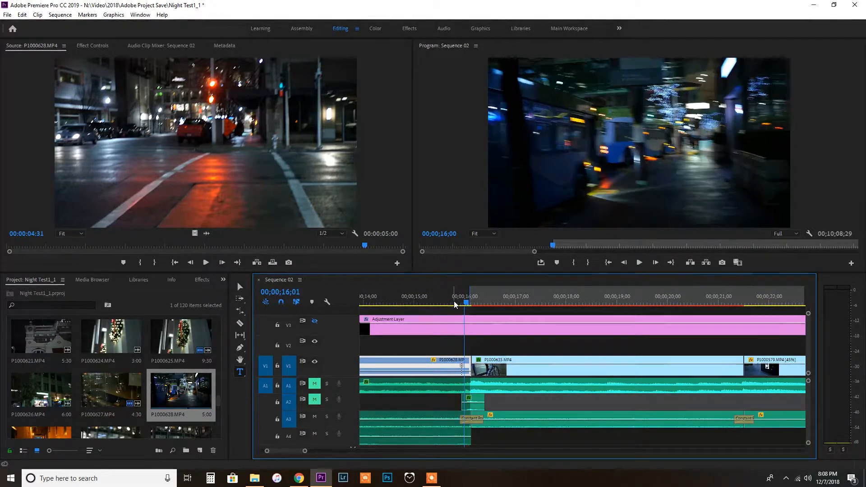
pyautogui.press('Right')
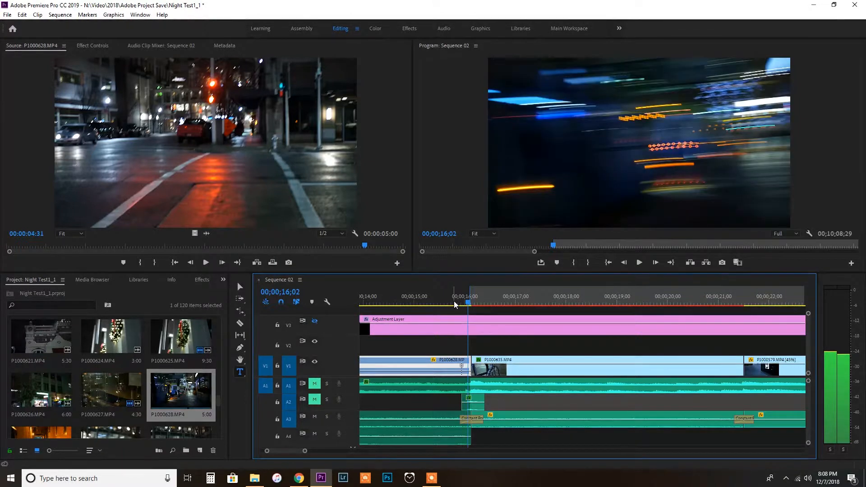
pyautogui.press('Right')
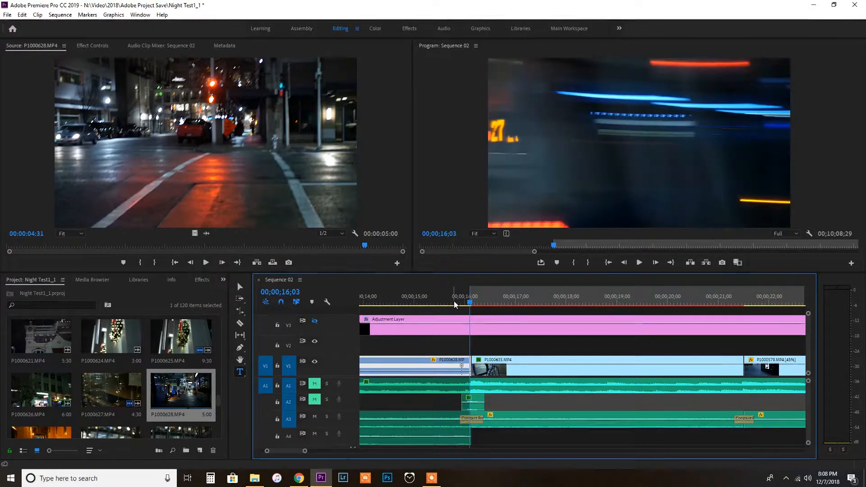
pyautogui.press('Right')
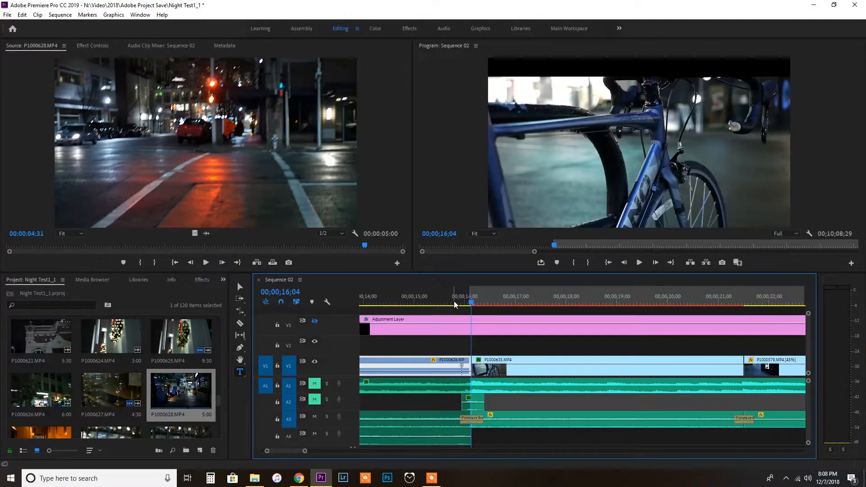
pyautogui.press('Right')
pyautogui.press('Right')
pyautogui.press('Right')
pyautogui.press('Right')
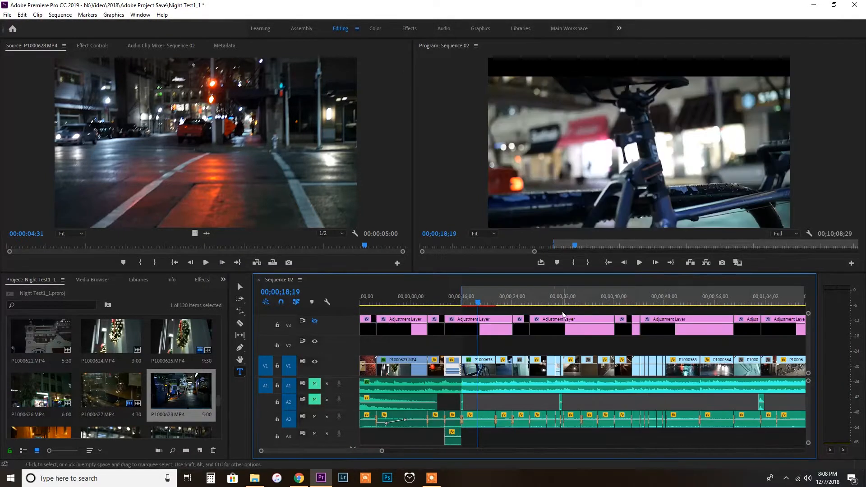
# Review the transition out of P1000619.MP4, replaying it from 00;00;31;13 and stopping on the next shot at 00;00;31;23.
pyautogui.press('=')
pyautogui.scroll(-2, 574, 376)
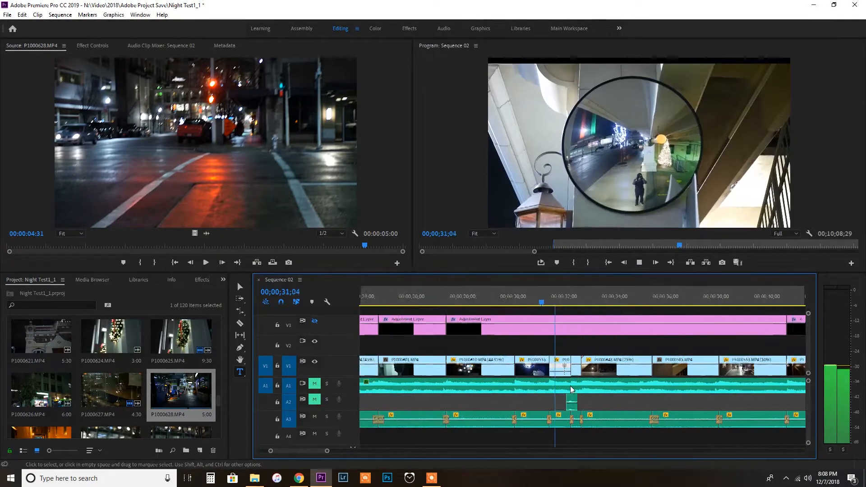
pyautogui.press('space')
pyautogui.moveTo(533, 301); pyautogui.dragTo(522, 301)
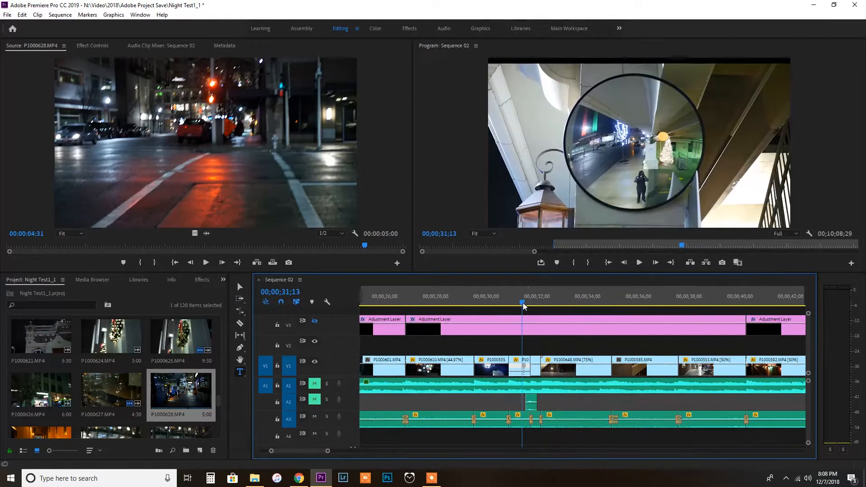
pyautogui.press('=')
pyautogui.press('space')
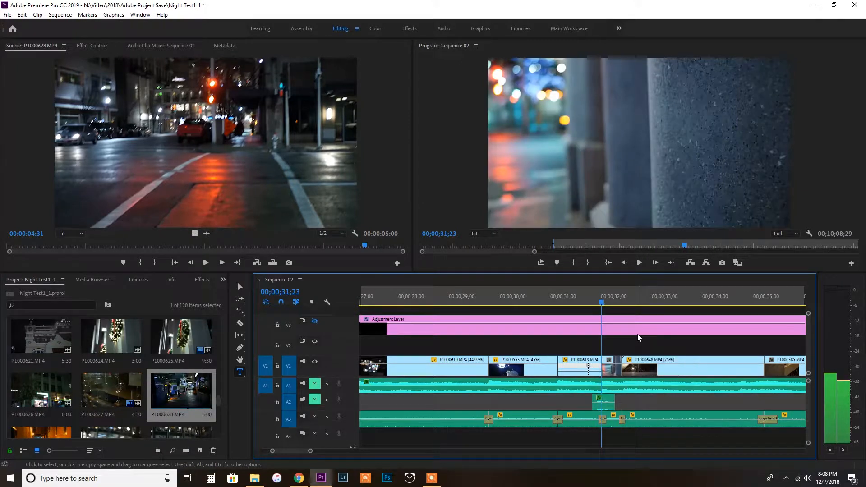
pyautogui.scroll(-2, 639, 337)
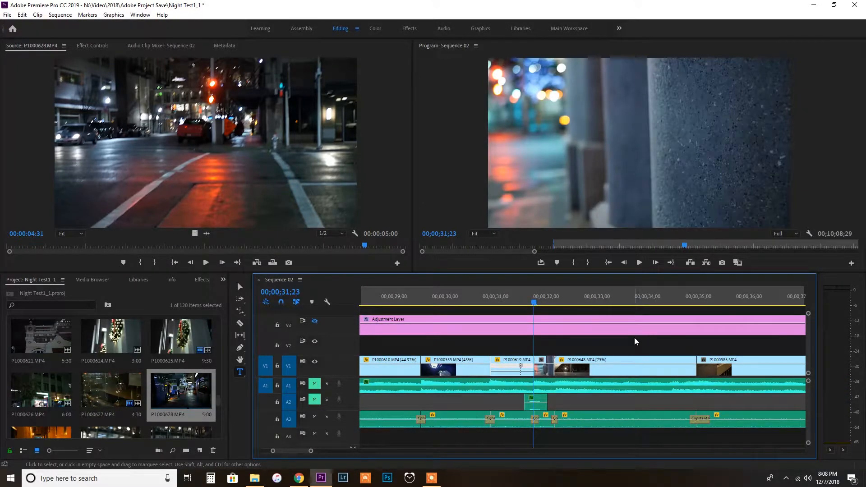
# Play the transition out of P1000619.MP4 once more, stopping at 00;00;32;24.
pyautogui.press('space')
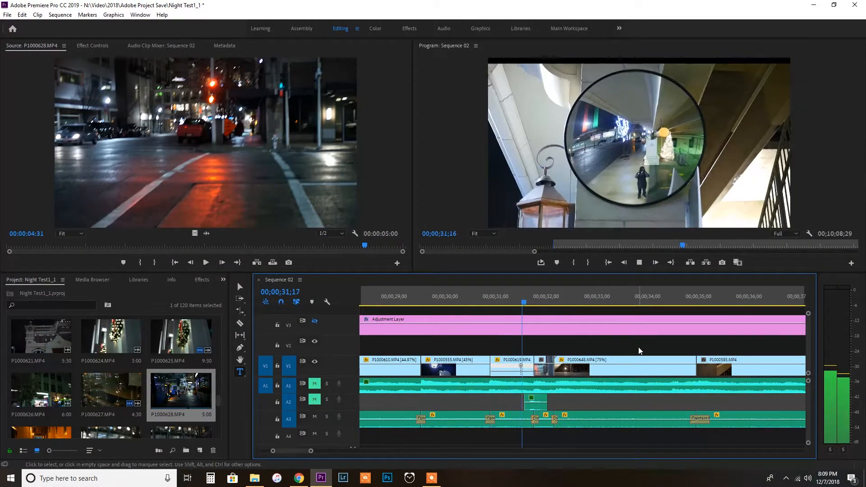
pyautogui.press('space')
pyautogui.scroll(-3, 611, 351)
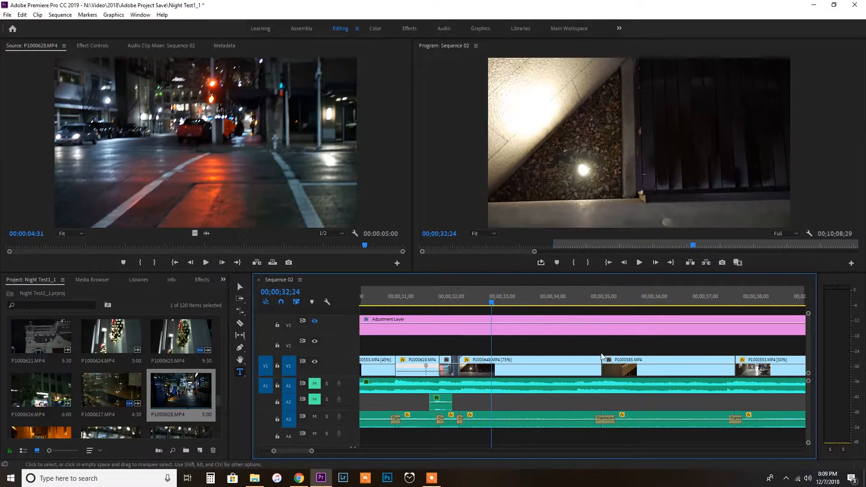
# Play the transition from P1000583.MP4 into P1000597.MP4, starting at 00;01;25;14 and stopping at 00;01;28;04.
pyautogui.press('-')
pyautogui.press('-')
pyautogui.scroll(-2, 632, 367)
pyautogui.press('-')
pyautogui.scroll(-2, 640, 368)
pyautogui.scroll(-5, 678, 397)
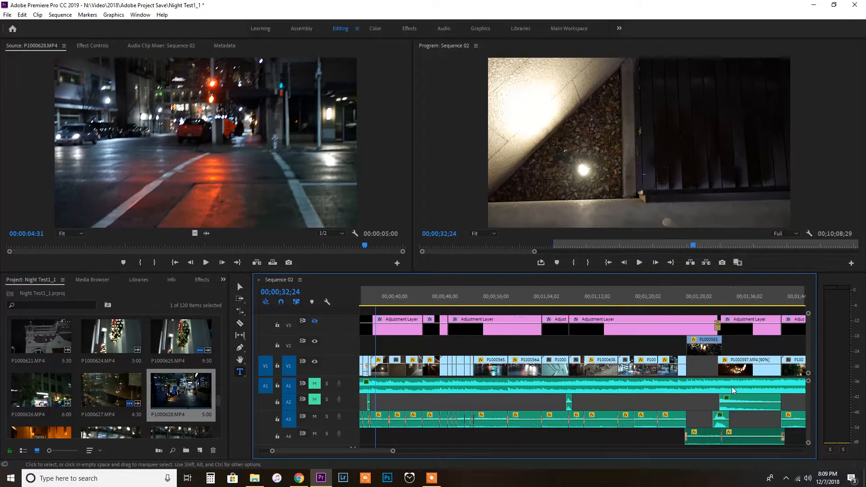
pyautogui.click(643, 310)
pyautogui.press('=')
pyautogui.press('=')
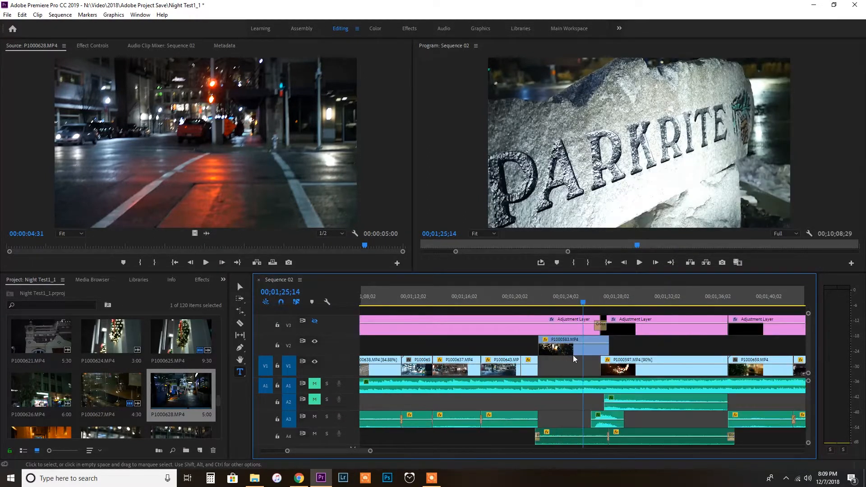
pyautogui.scroll(-2, 656, 359)
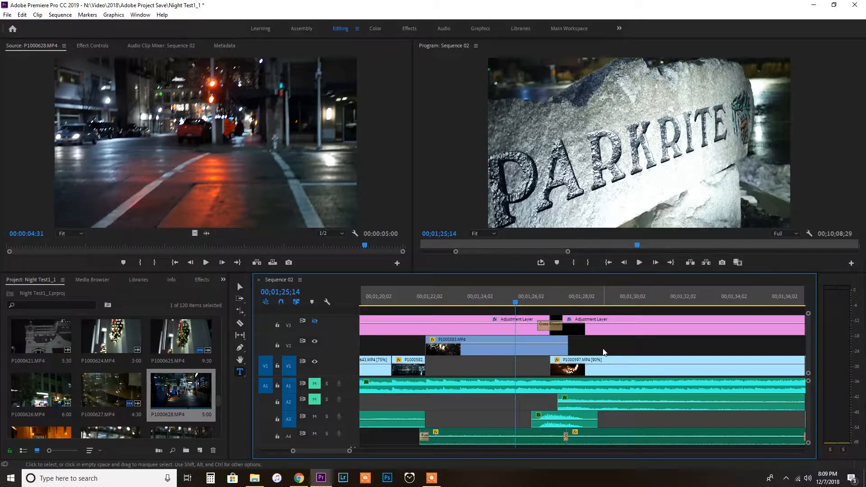
pyautogui.press('space')
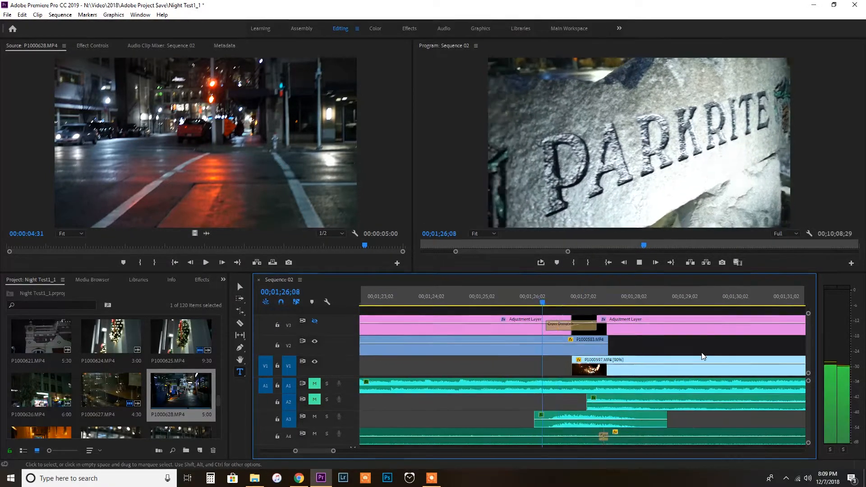
pyautogui.press('space')
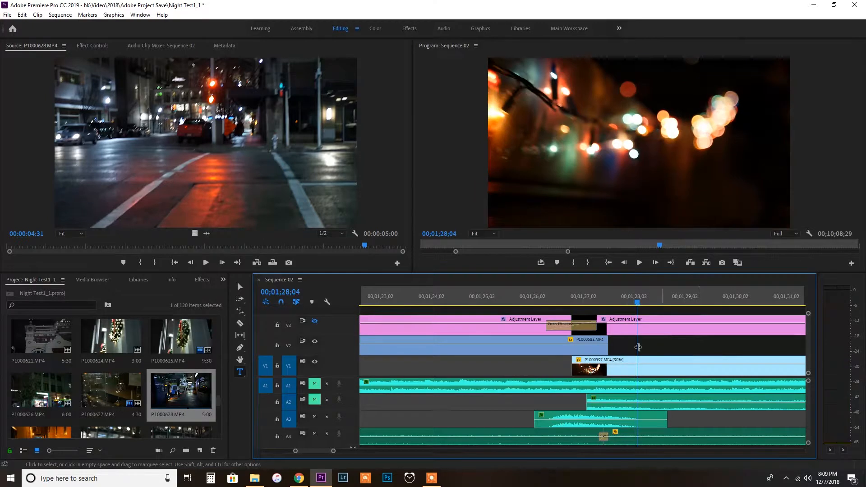
# Step frame by frame from 00;01;26;01 to 00;01;27;17 through the pan off the stone sign into P1000597.MP4.
pyautogui.click(531, 301)
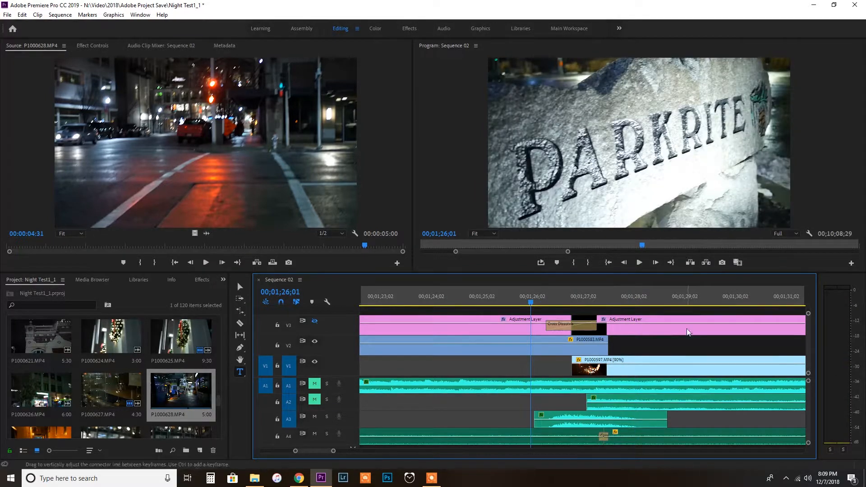
pyautogui.press('Right')
pyautogui.press('Right')
pyautogui.press('Right')
pyautogui.press('Right')
pyautogui.press('Right')
pyautogui.press('Right')
pyautogui.press('Right')
pyautogui.press('Right')
pyautogui.press('Right')
pyautogui.press('Right')
pyautogui.press('Right')
pyautogui.press('Right')
pyautogui.press('Right')
pyautogui.press('Right')
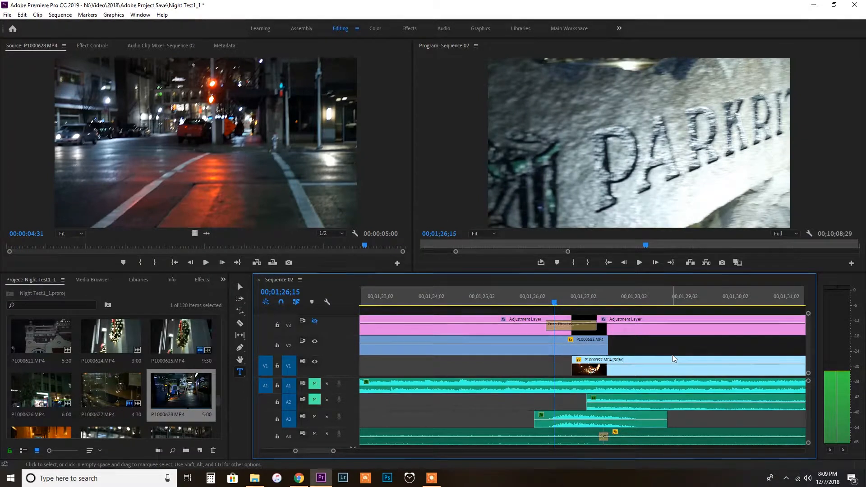
pyautogui.press('Right')
pyautogui.press('Right')
pyautogui.press('Right')
pyautogui.press('Right')
pyautogui.press('Right')
pyautogui.press('Right')
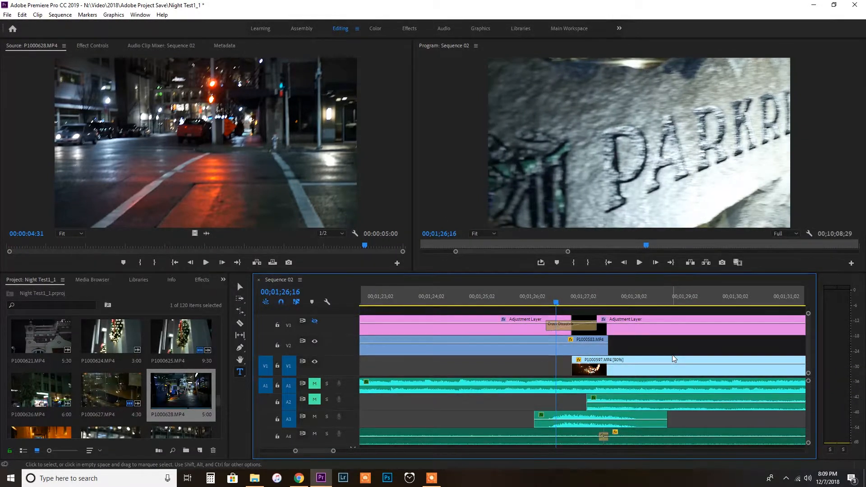
pyautogui.press('Right')
pyautogui.press('Right')
pyautogui.press('Right')
pyautogui.press('Right')
pyautogui.press('Right')
pyautogui.press('Right')
pyautogui.press('Right')
pyautogui.press('Right')
pyautogui.press('Right')
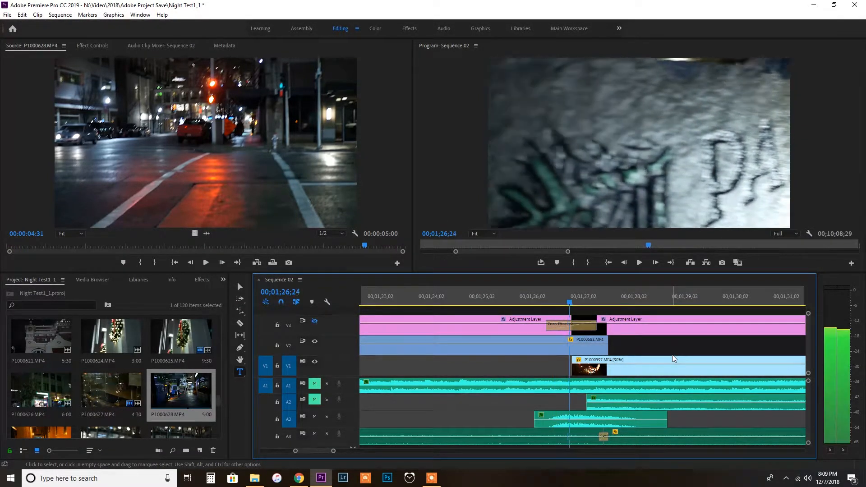
pyautogui.press('Right')
pyautogui.press('Right')
pyautogui.press('Right')
pyautogui.press('Right')
pyautogui.press('Right')
pyautogui.press('Right')
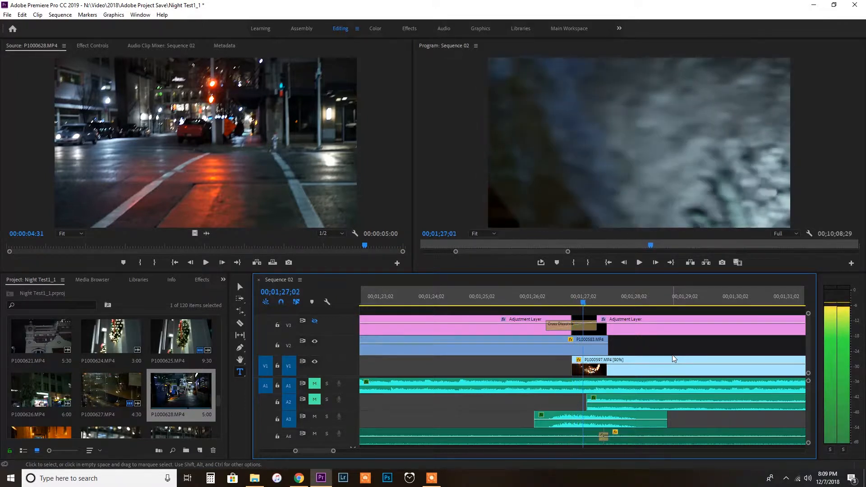
pyautogui.press('Right')
pyautogui.press('Right')
pyautogui.press('Right')
pyautogui.press('Right')
pyautogui.press('Right')
pyautogui.press('Right')
pyautogui.press('Right')
pyautogui.press('Right')
pyautogui.press('Right')
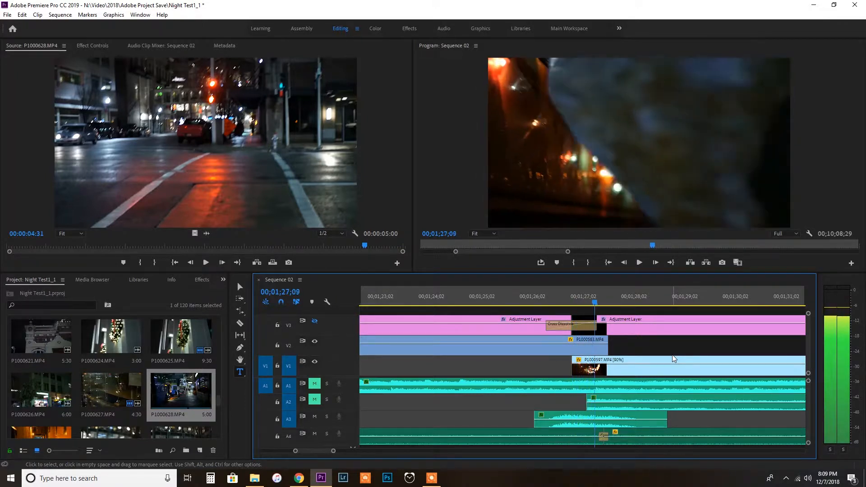
pyautogui.press('Right')
pyautogui.press('Right')
pyautogui.press('Right')
pyautogui.press('Right')
pyautogui.press('Right')
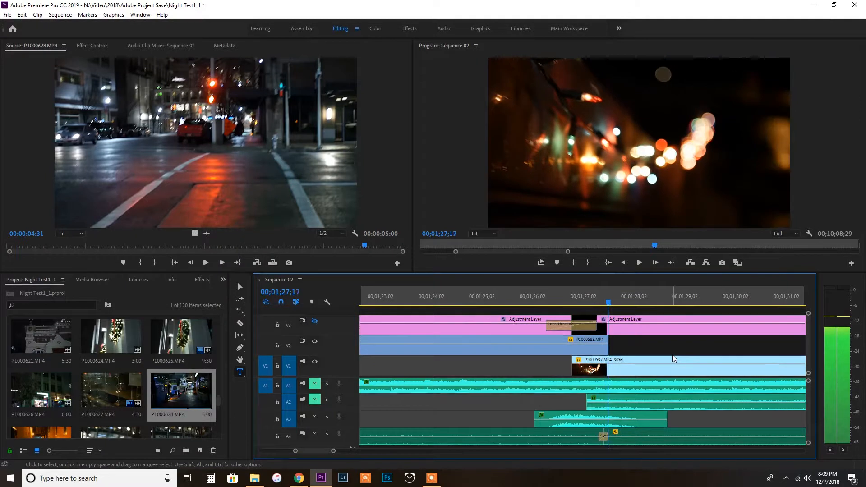
# Show the opacity mask path of P1000583.MP4 from 00;01;27;00 and step through its keyframes to 00;01;27;04.
pyautogui.click(580, 301)
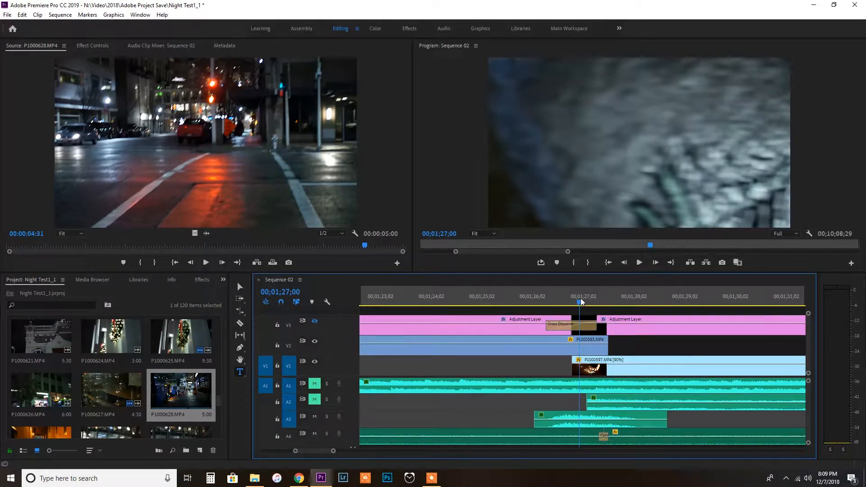
pyautogui.click(541, 347)
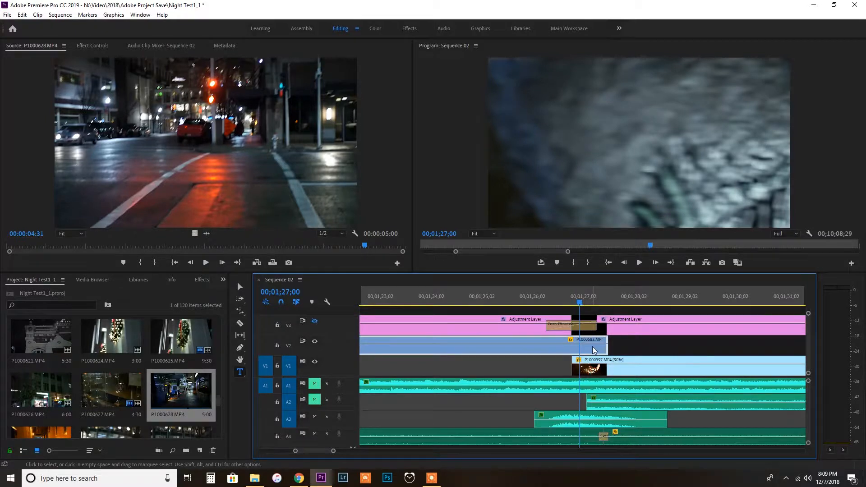
pyautogui.click(103, 51)
pyautogui.scroll(-1, 340, 192)
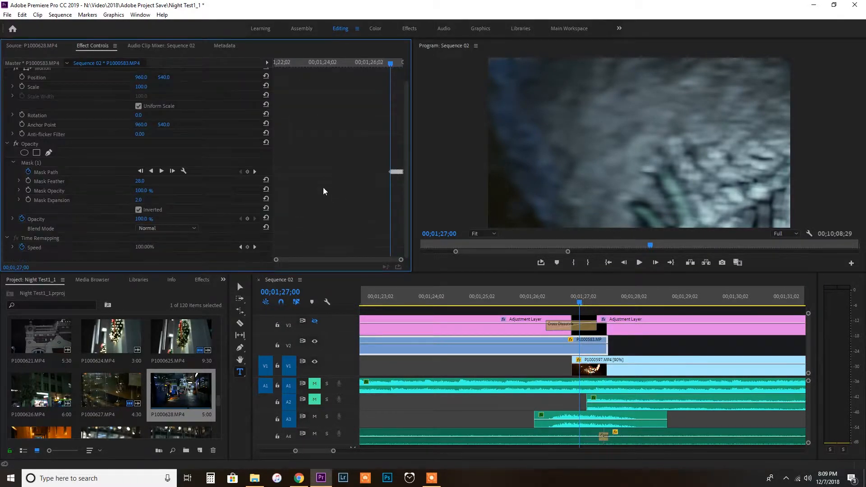
pyautogui.click(58, 171)
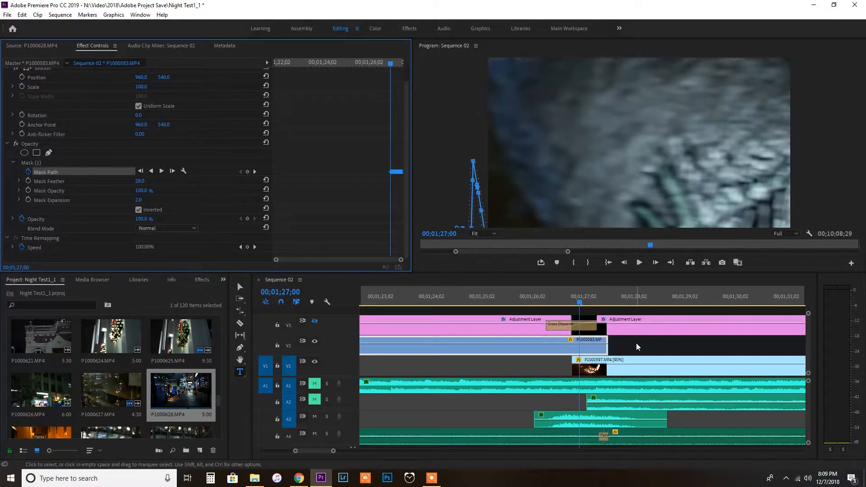
pyautogui.press('Right')
pyautogui.press('Right')
pyautogui.press('Right')
pyautogui.press('Right')
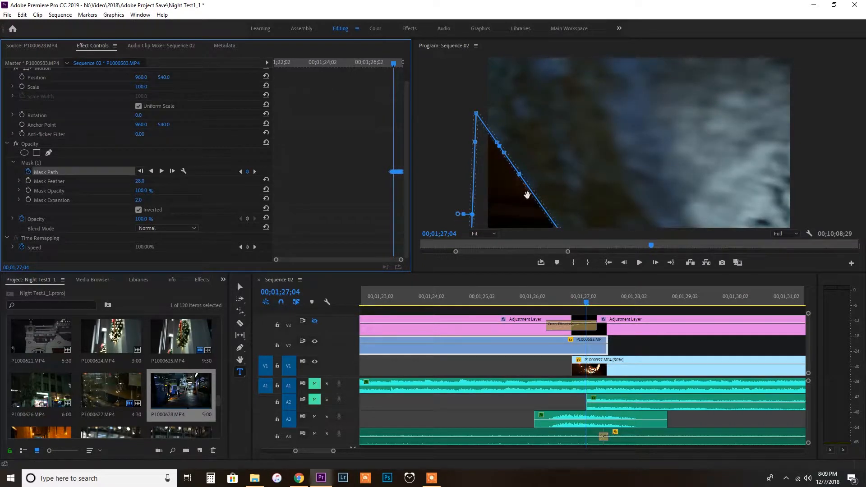
# Set the Program Monitor zoom to 25% and follow the whole mask outline on to 00;01;27;09.
pyautogui.click(482, 233)
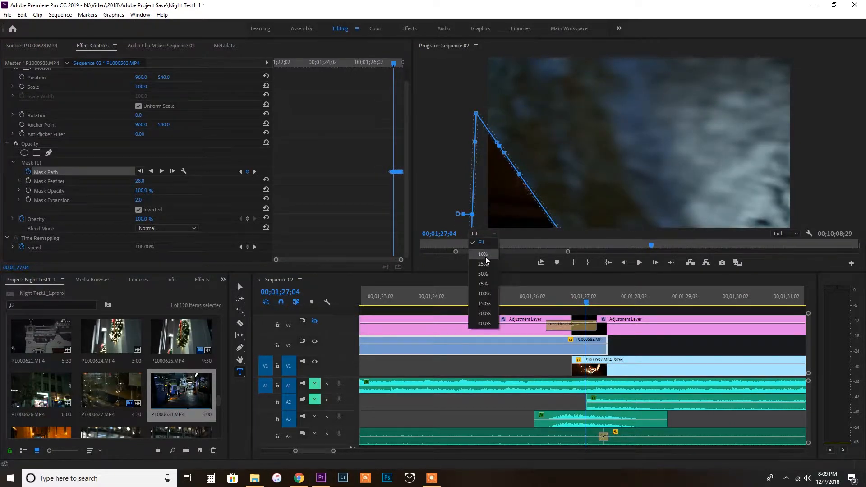
pyautogui.click(487, 258)
pyautogui.click(484, 234)
pyautogui.click(487, 266)
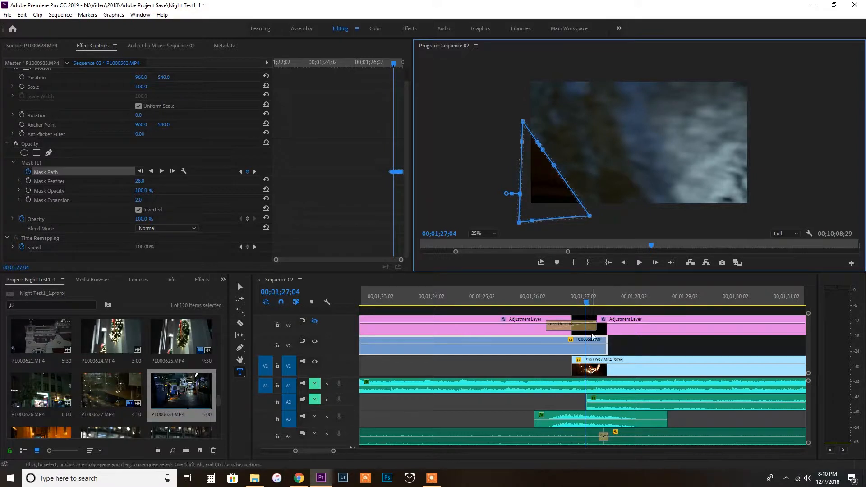
pyautogui.moveTo(589, 305); pyautogui.dragTo(592, 302)
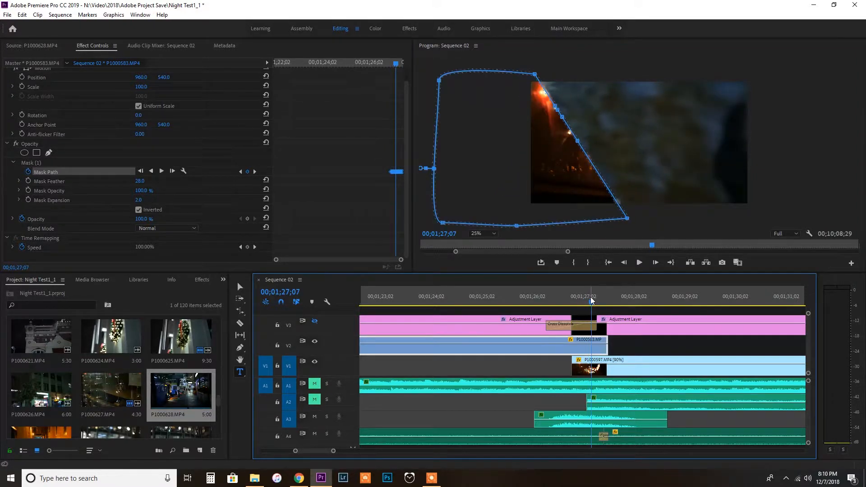
pyautogui.press('Right')
pyautogui.press('Right')
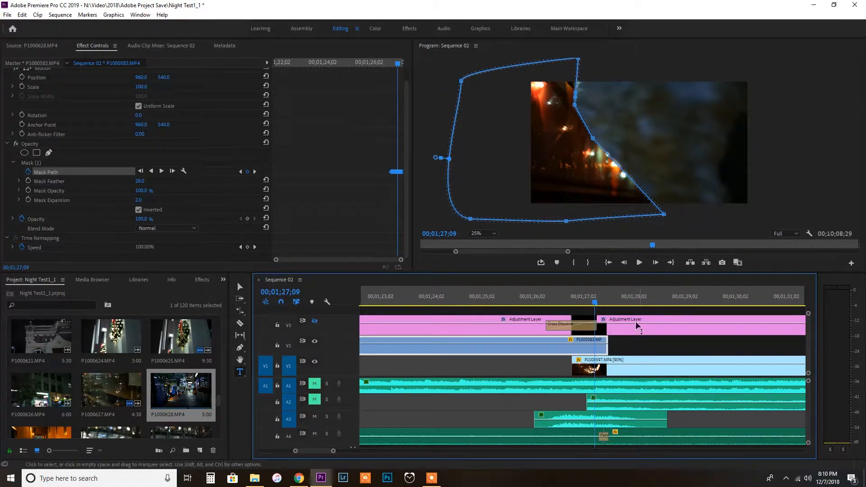
# Inspect the effect settings of P1000597.MP4, reselect P1000583.MP4 and restore the Program Monitor zoom to Fit.
pyautogui.click(623, 359)
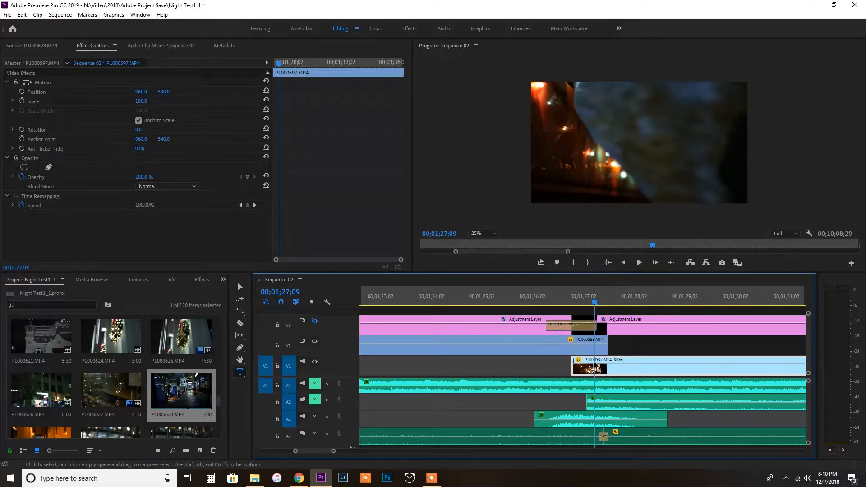
pyautogui.click(582, 350)
pyautogui.click(481, 233)
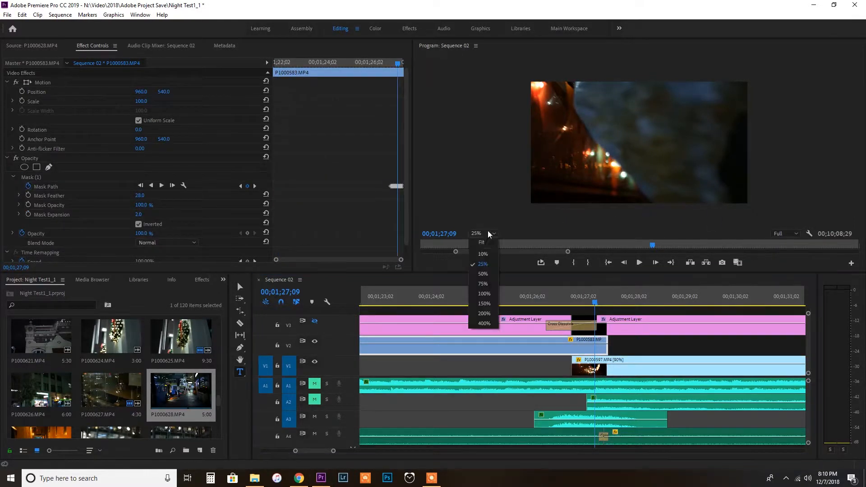
pyautogui.click(478, 247)
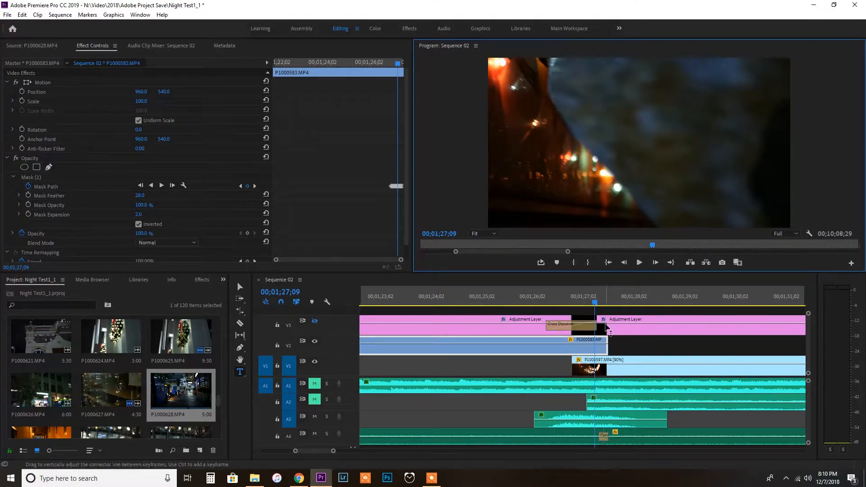
# Select the adjustment layer at 00;00;07;29 near the sequence start and turn on the V3 track output.
pyautogui.click(654, 352)
pyautogui.press('-')
pyautogui.press('-')
pyautogui.press('-')
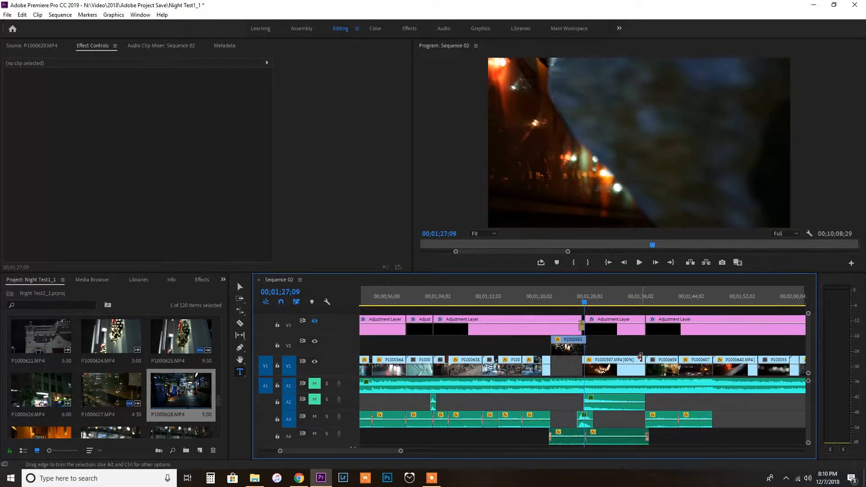
pyautogui.press('-')
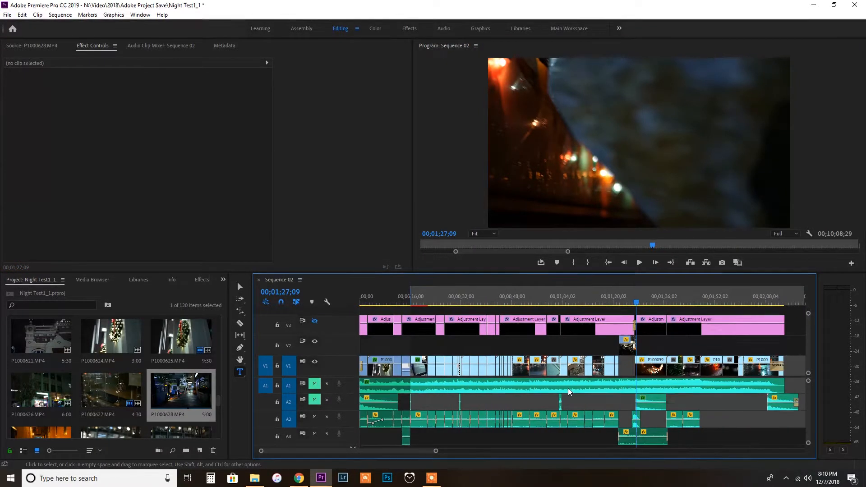
pyautogui.click(385, 298)
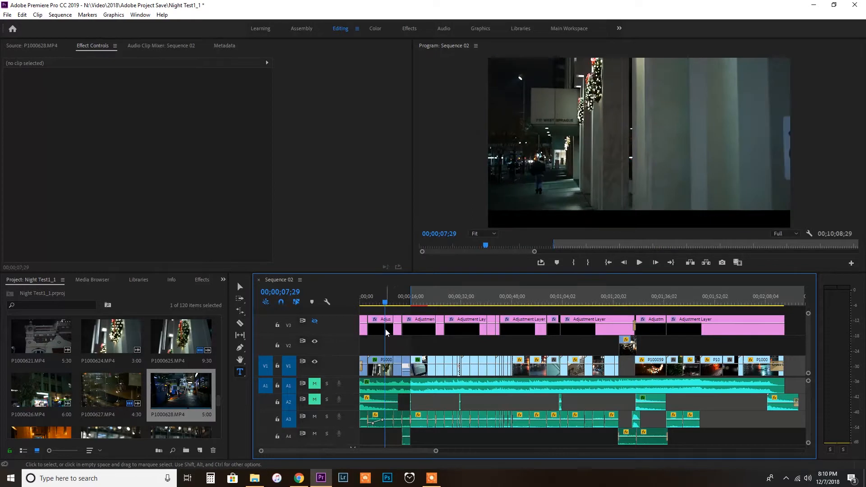
pyautogui.click(379, 327)
pyautogui.click(314, 320)
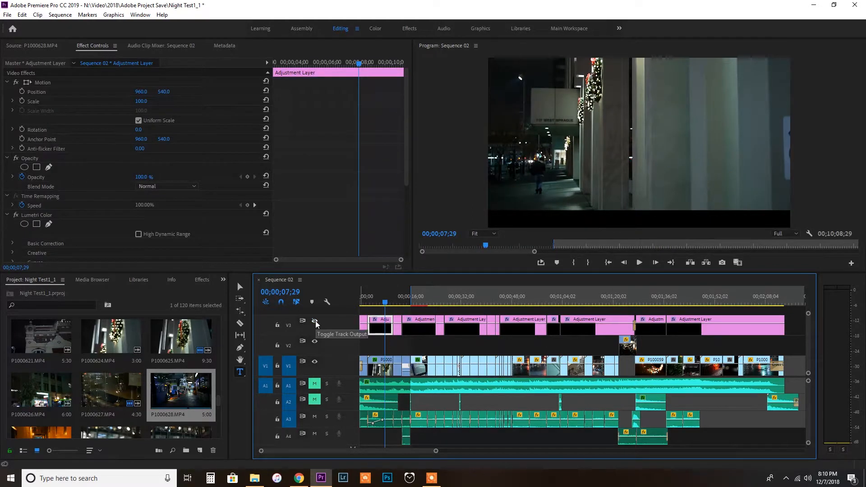
# View the shots under the adjustment layer at 00;00;06;21 and 00;00;03;08.
pyautogui.click(381, 307)
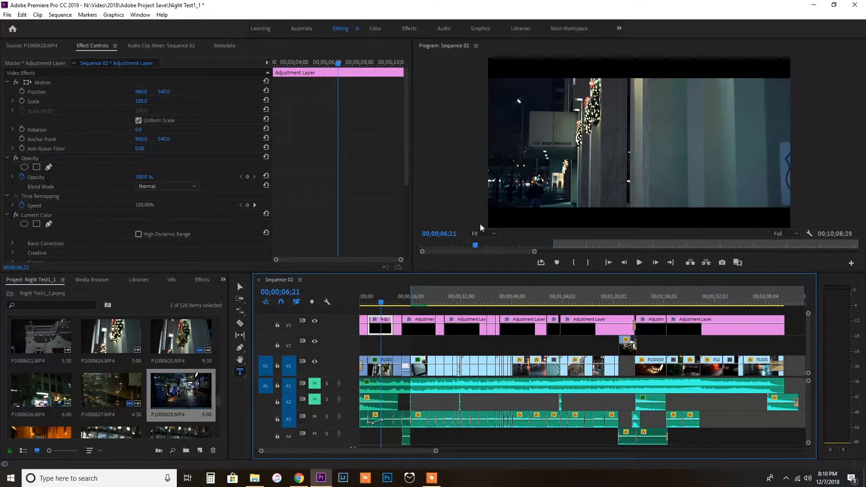
pyautogui.click(370, 303)
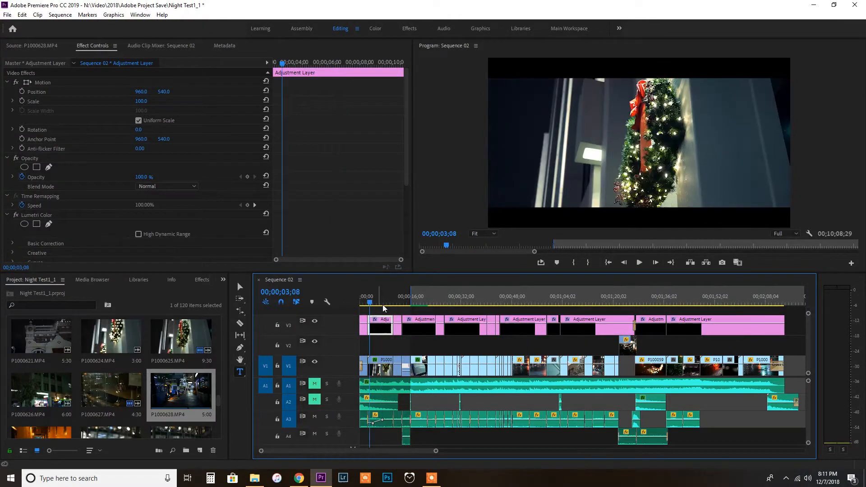
pyautogui.press('=')
pyautogui.press('=')
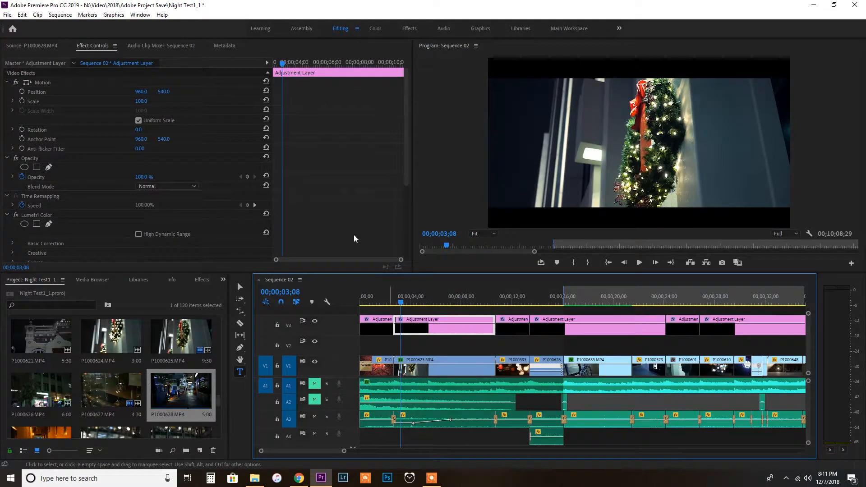
# Create a new 1920 x 1080 adjustment layer in the project at 29.97 fps Drop-Frame with square pixels.
pyautogui.click(200, 450)
pyautogui.click(225, 370)
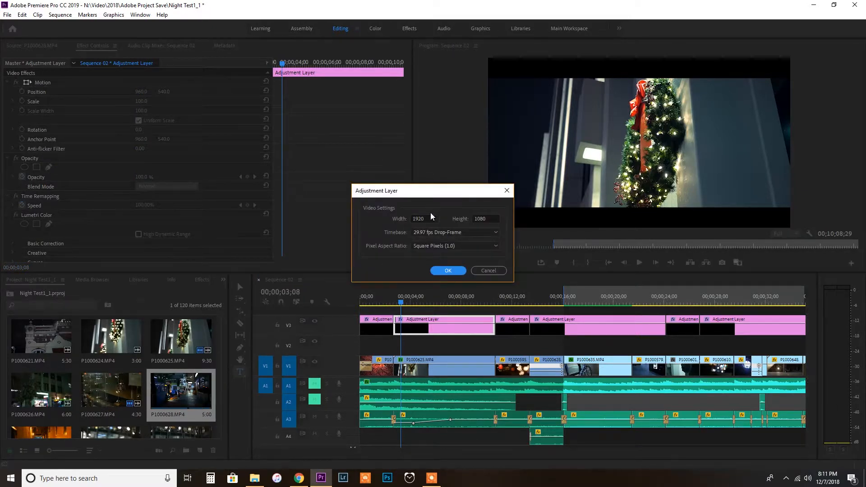
pyautogui.click(454, 269)
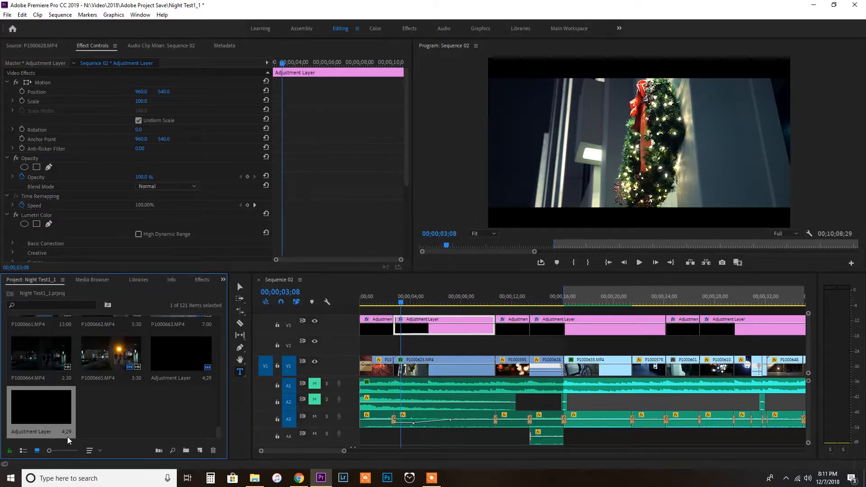
# Place the new adjustment layer on V2 above P1000625.MP4 and show its effect settings with the playhead at 00;00;06;23.
pyautogui.doubleClick(56, 409)
pyautogui.moveTo(65, 404); pyautogui.dragTo(451, 345)
pyautogui.click(445, 299)
pyautogui.click(447, 349)
pyautogui.click(106, 49)
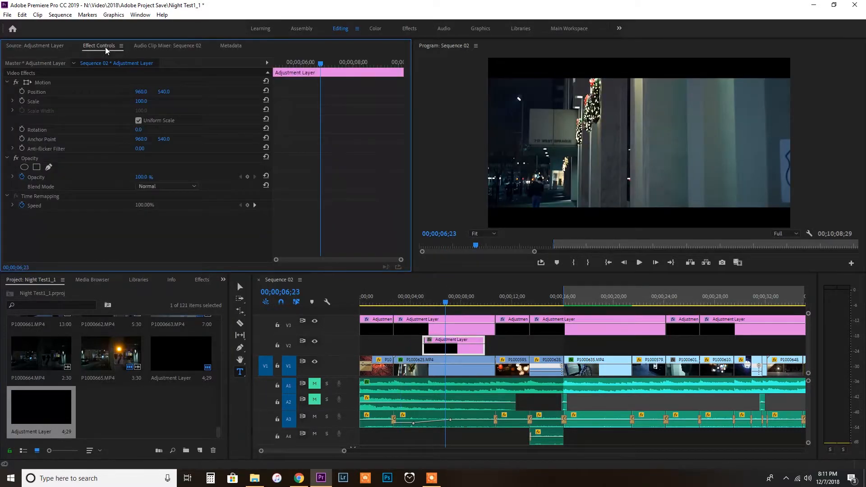
# Find the Crop video effect and apply it to the adjustment layer on V2.
pyautogui.click(199, 280)
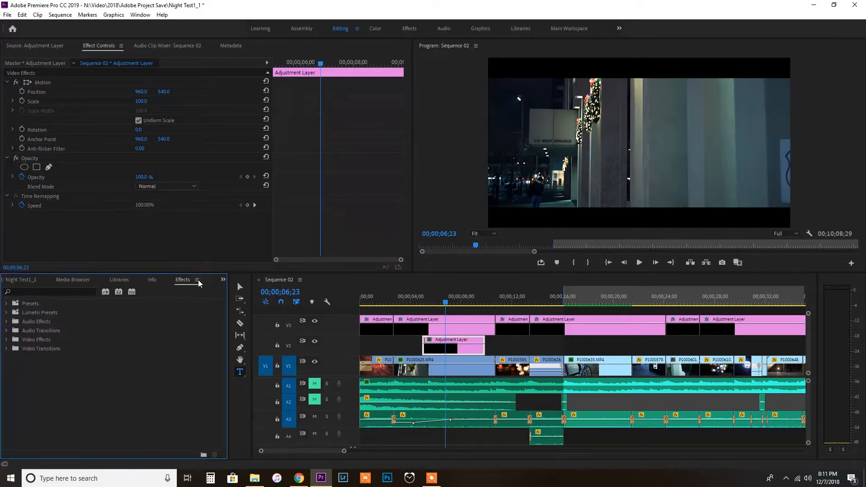
pyautogui.click(58, 292)
pyautogui.write('crop')
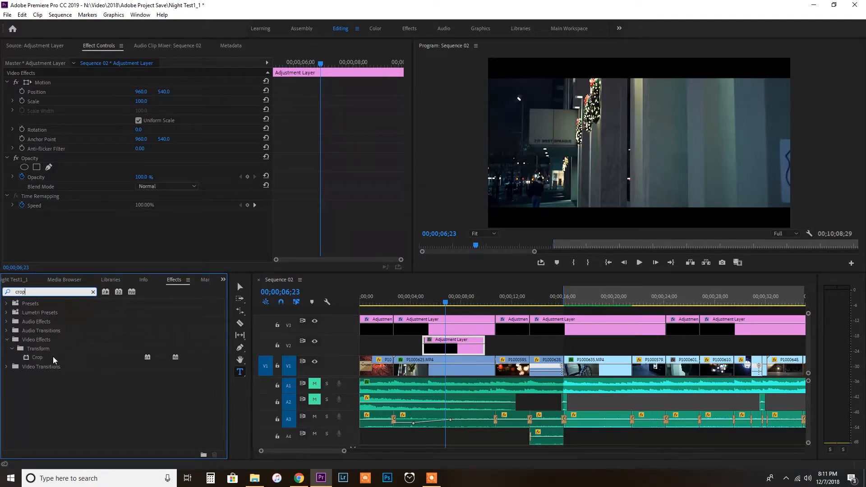
pyautogui.moveTo(54, 360); pyautogui.dragTo(453, 348)
# Turn off the V3 track output and set the V2 adjustment layer's Crop to 12% at both Top and Bottom.
pyautogui.scroll(-3, 300, 185)
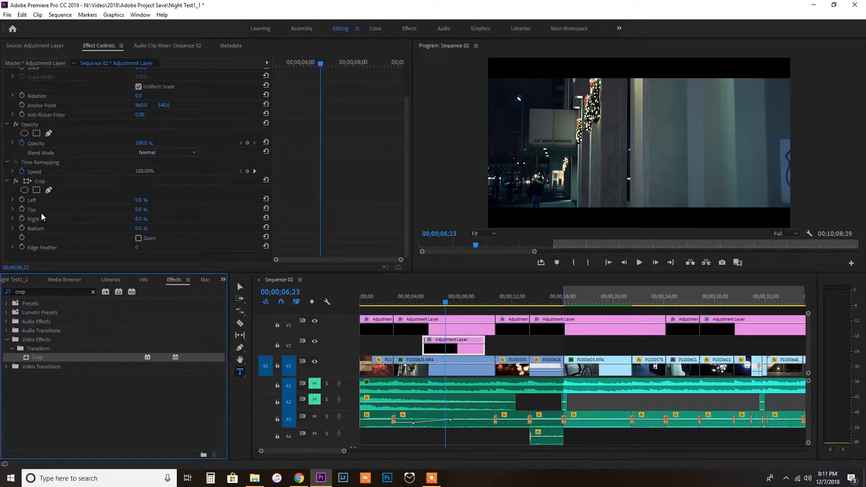
pyautogui.click(140, 209)
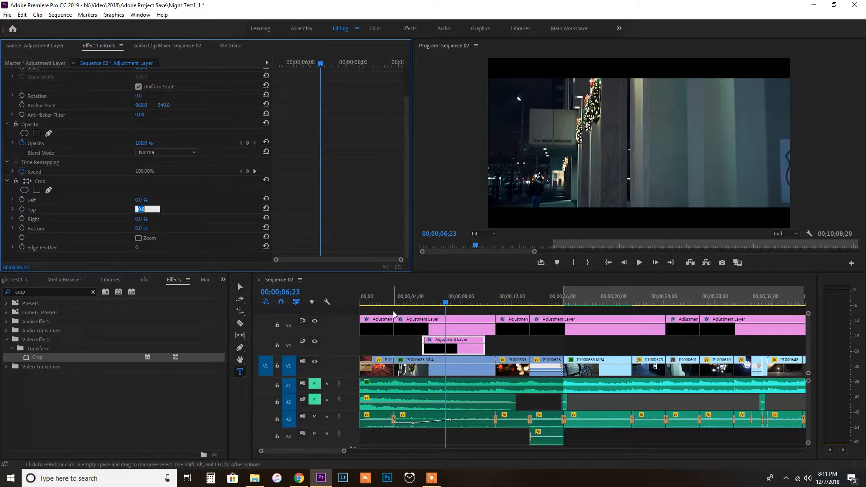
pyautogui.click(315, 321)
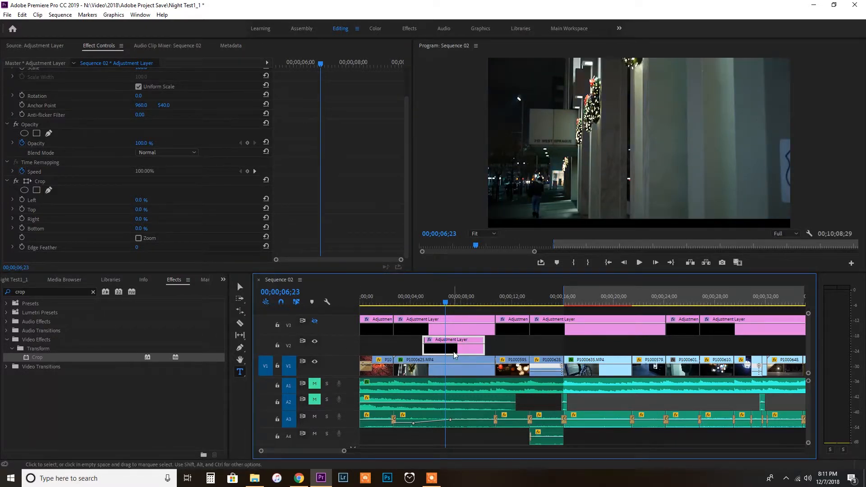
pyautogui.click(140, 209)
pyautogui.write('12')
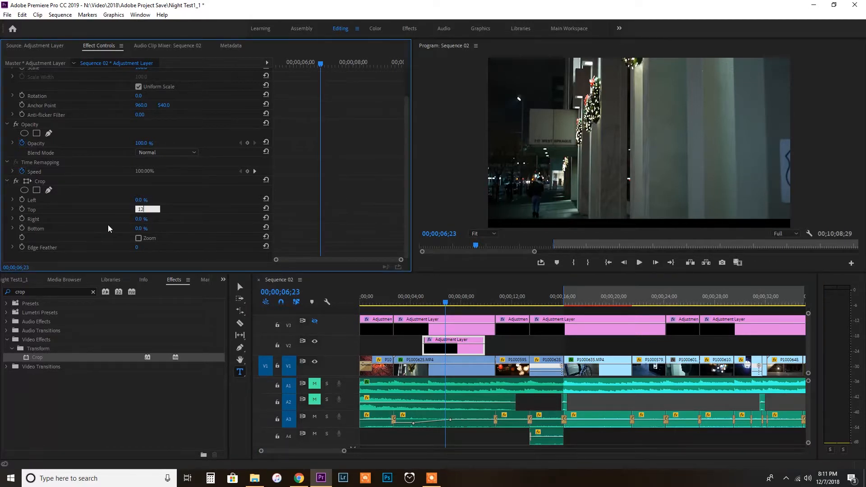
pyautogui.click(143, 228)
pyautogui.write('12')
pyautogui.press('Return')
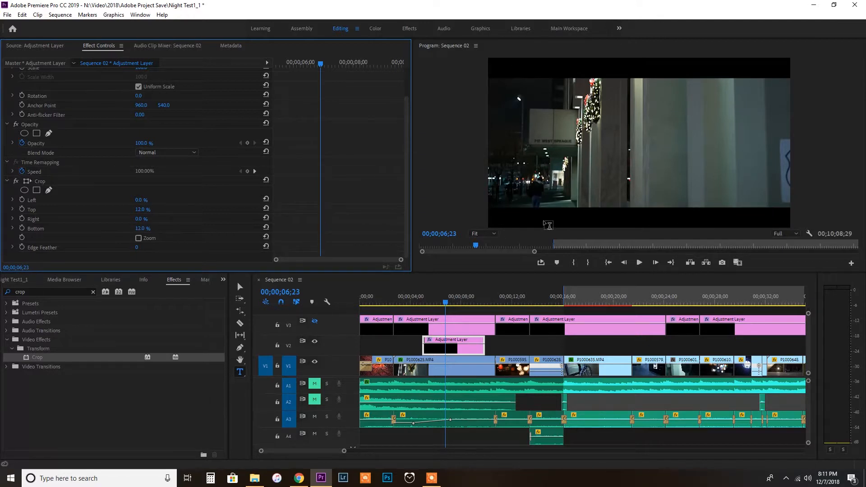